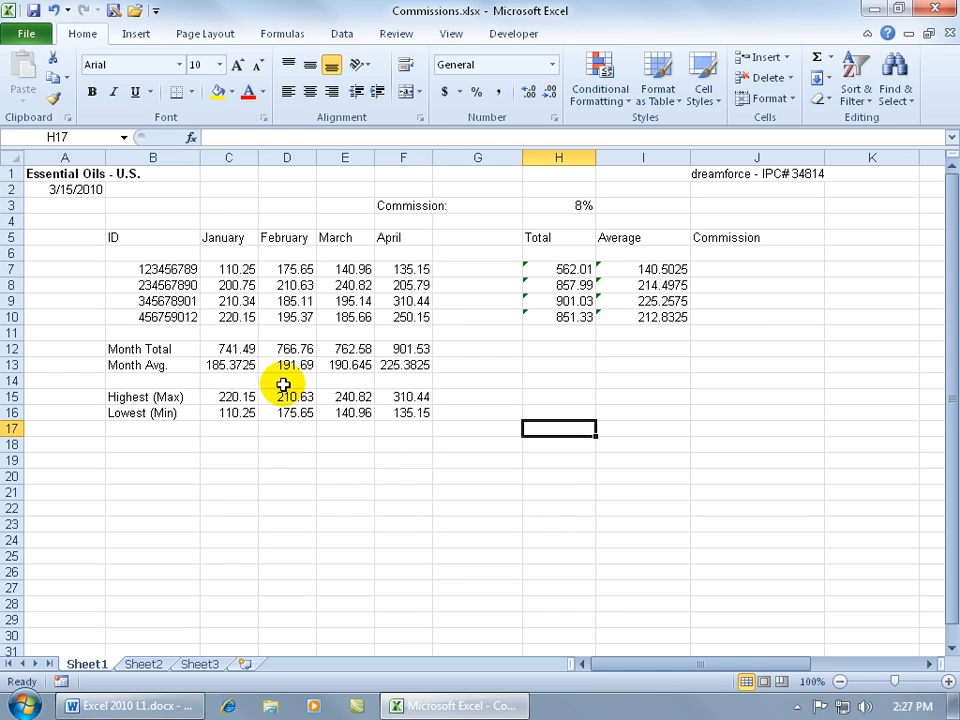
Step: Clear the February to April Month Totals in D12:F12
click(232, 349)
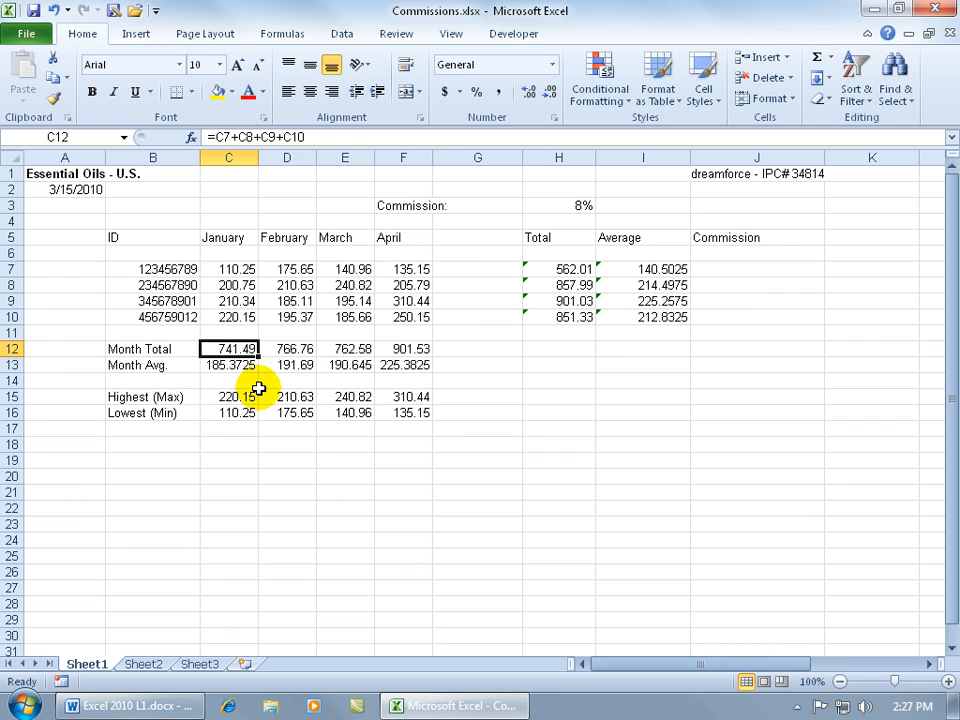
drag(285, 349, 405, 349)
key(Delete)
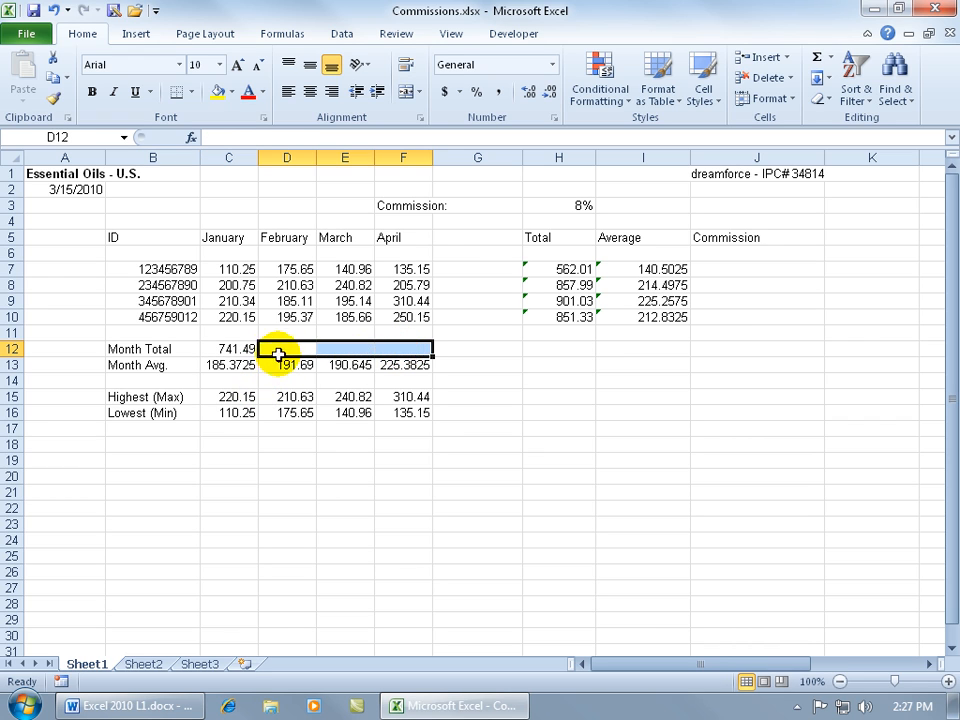
Step: Fill January's =C7+C8+C9+C10 total into February, giving 766.76
click(252, 349)
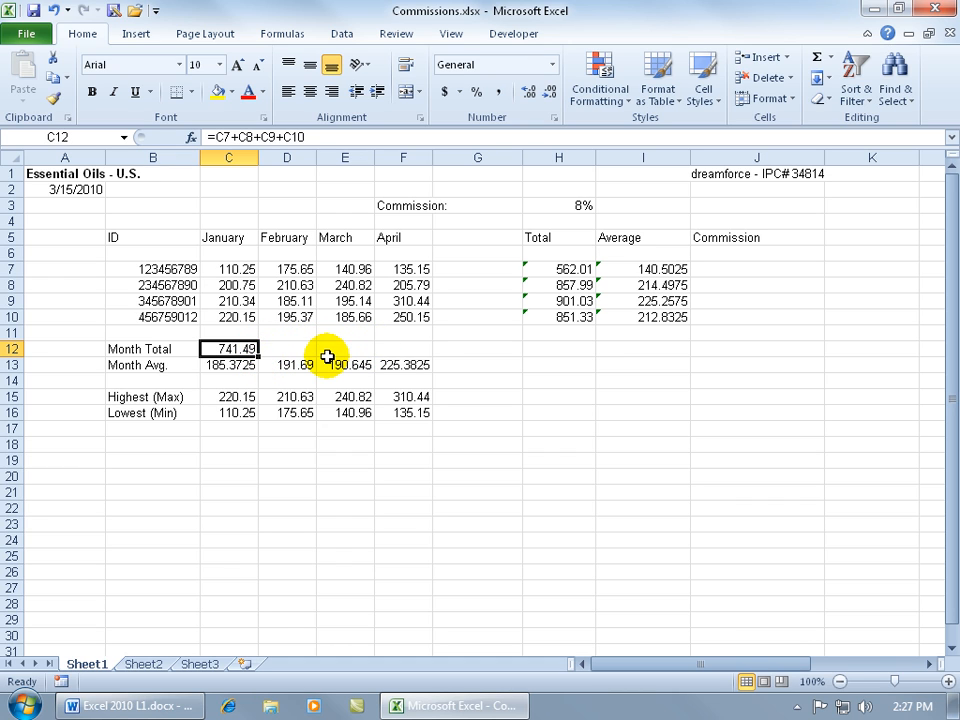
drag(260, 355, 302, 355)
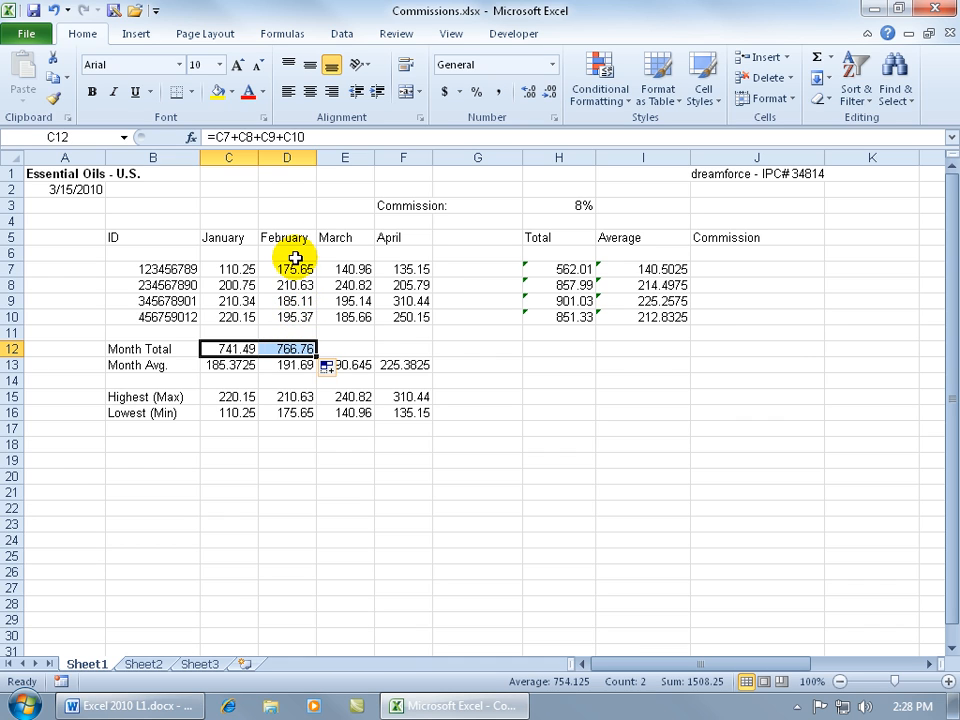
click(245, 347)
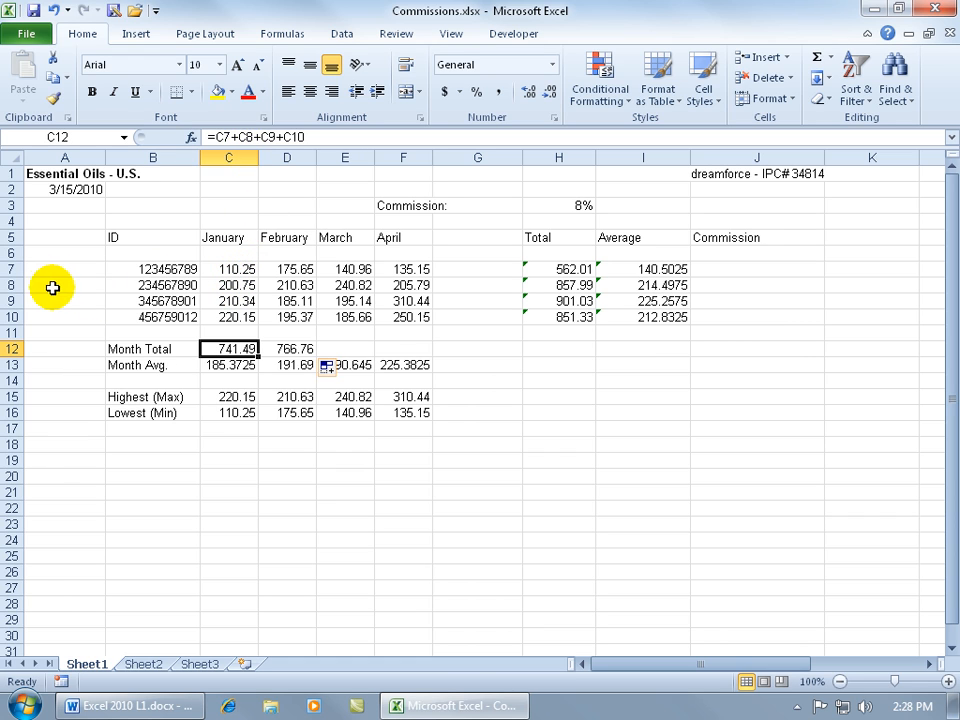
Step: Copy February's total formula from D12 into March's E12, showing 762.58
click(285, 349)
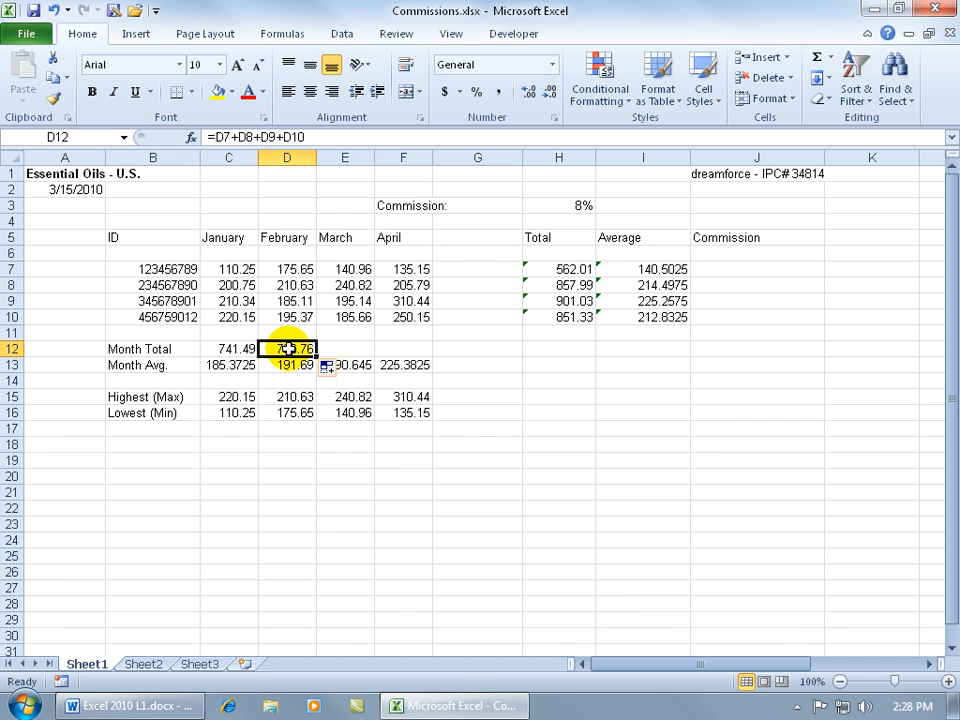
key(ctrl+c)
click(347, 348)
key(ctrl+v)
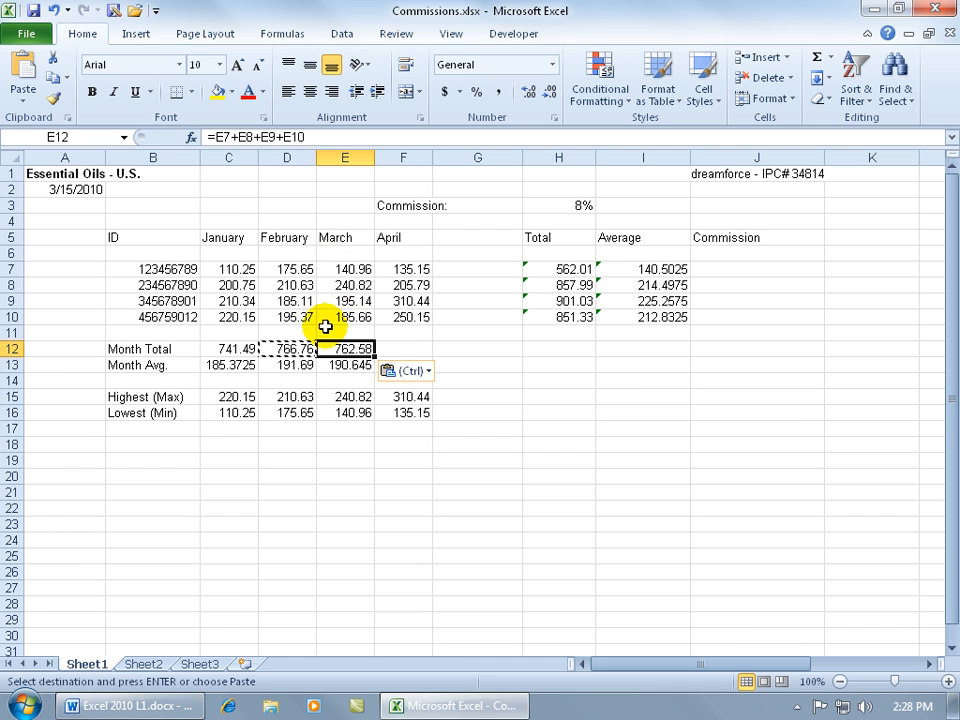
click(287, 348)
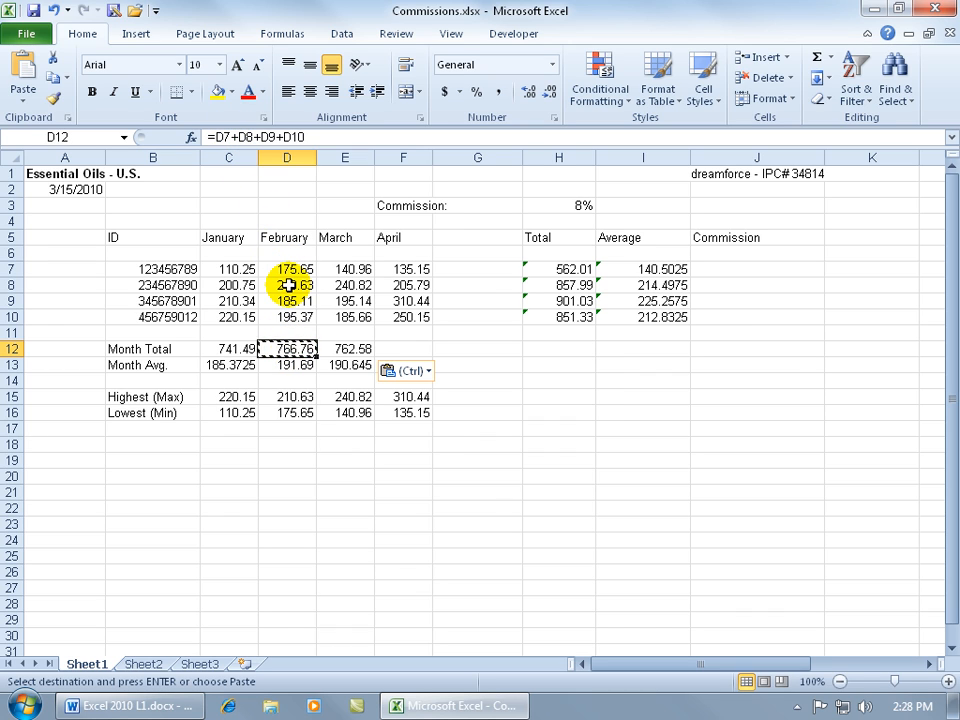
click(353, 348)
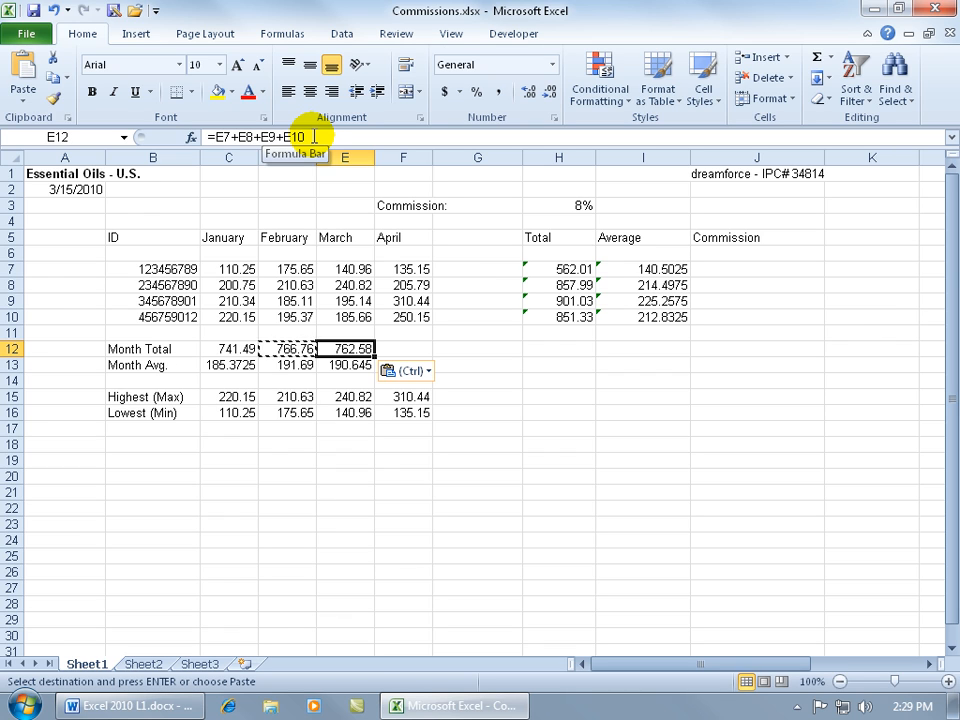
click(236, 349)
click(293, 349)
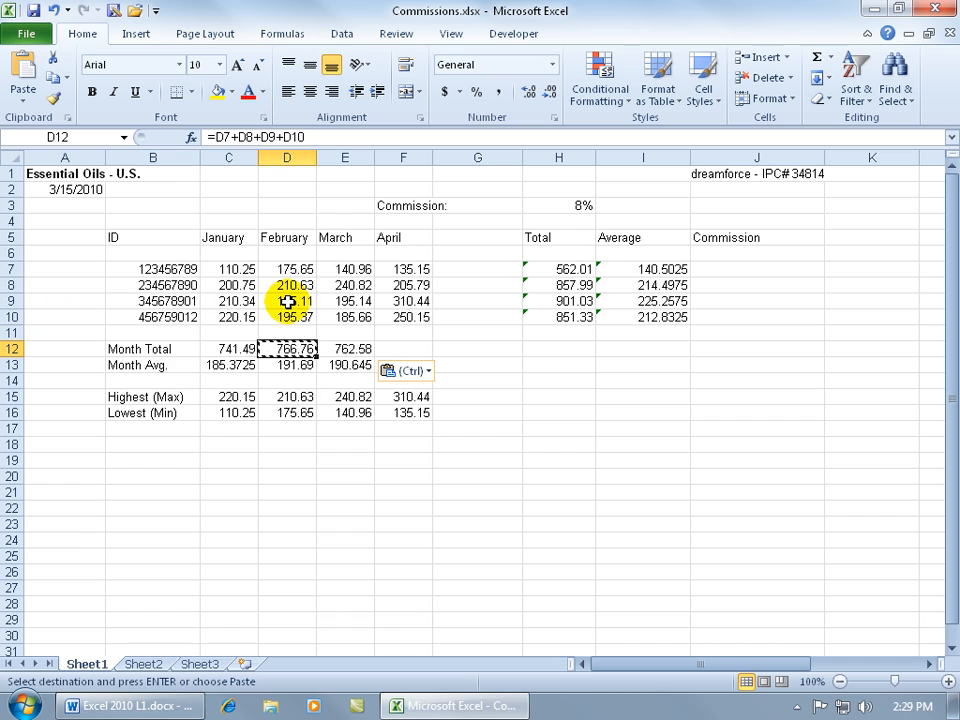
key(Escape)
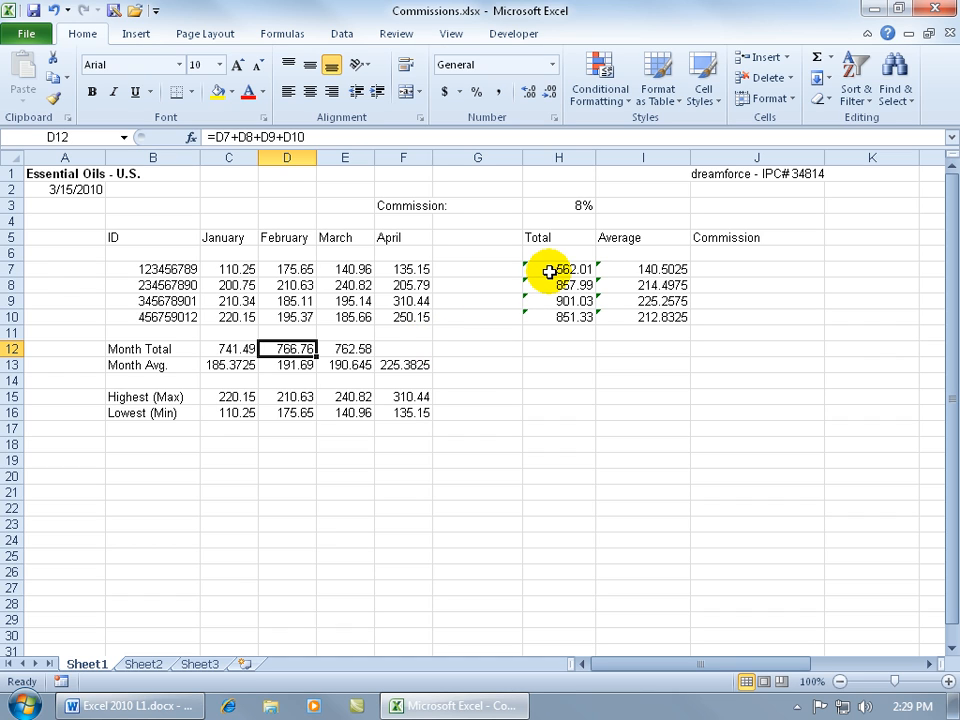
Step: Clear the Totals in H8:H10 and re-confirm H7's unchanged SUM formula
drag(555, 286, 555, 317)
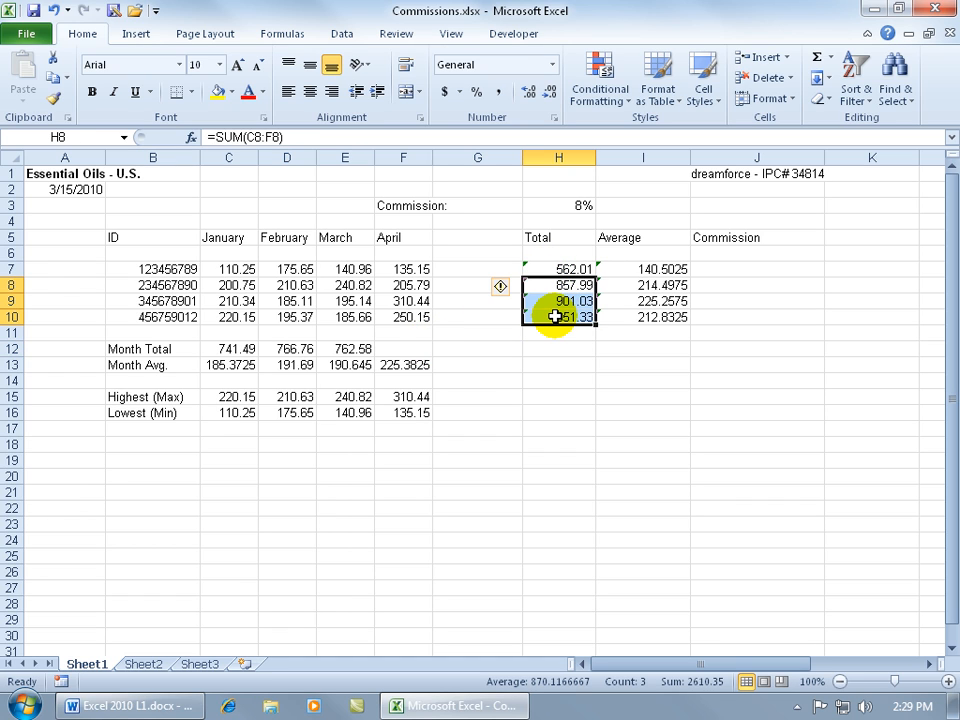
key(Delete)
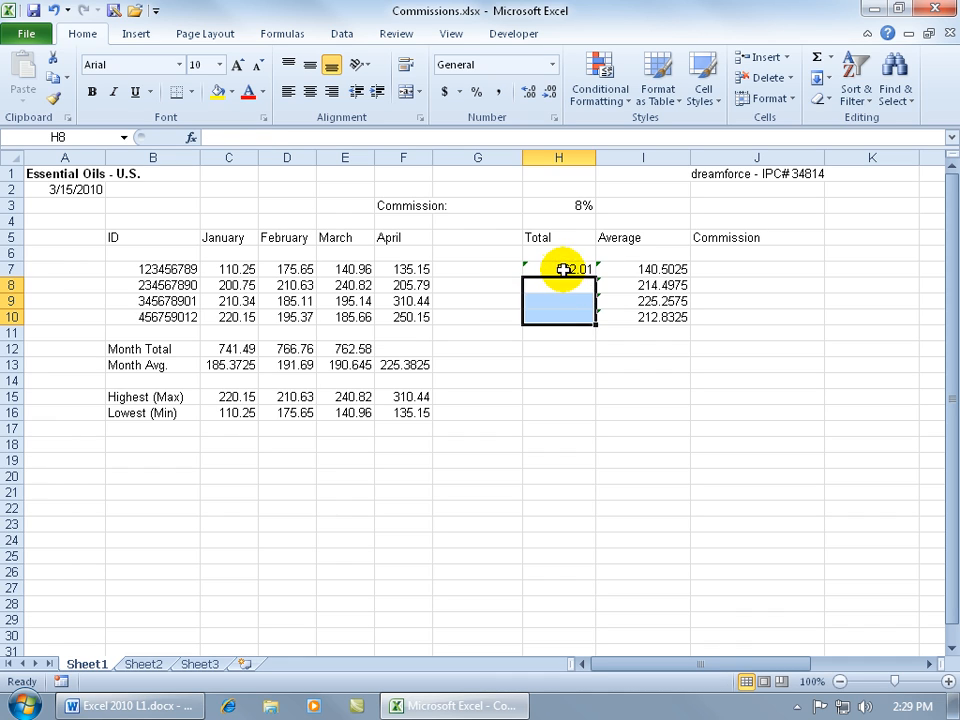
click(561, 269)
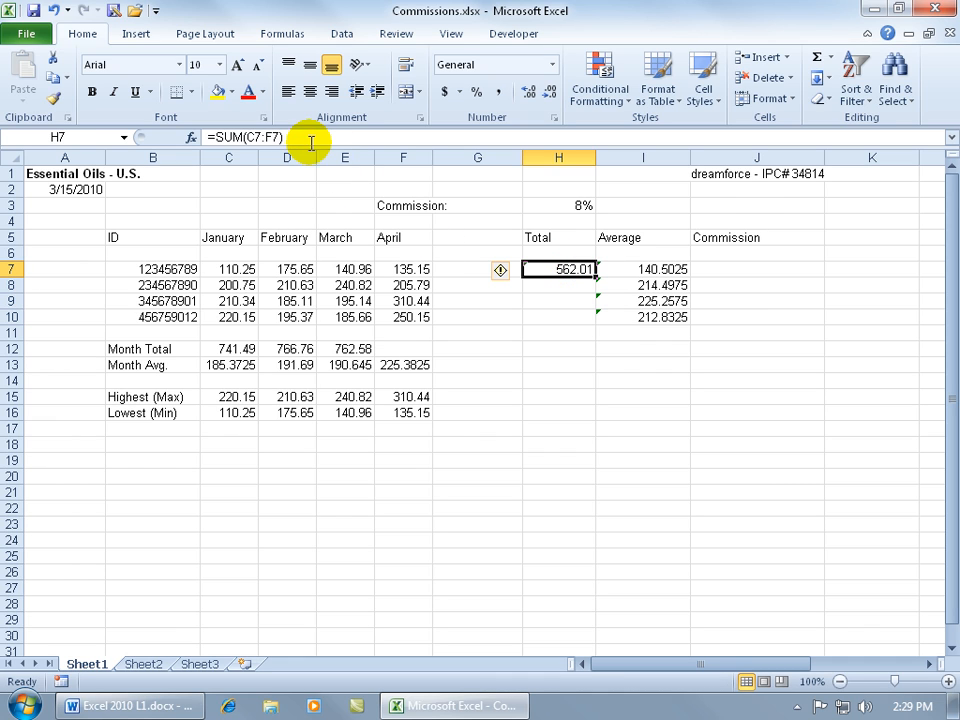
click(246, 137)
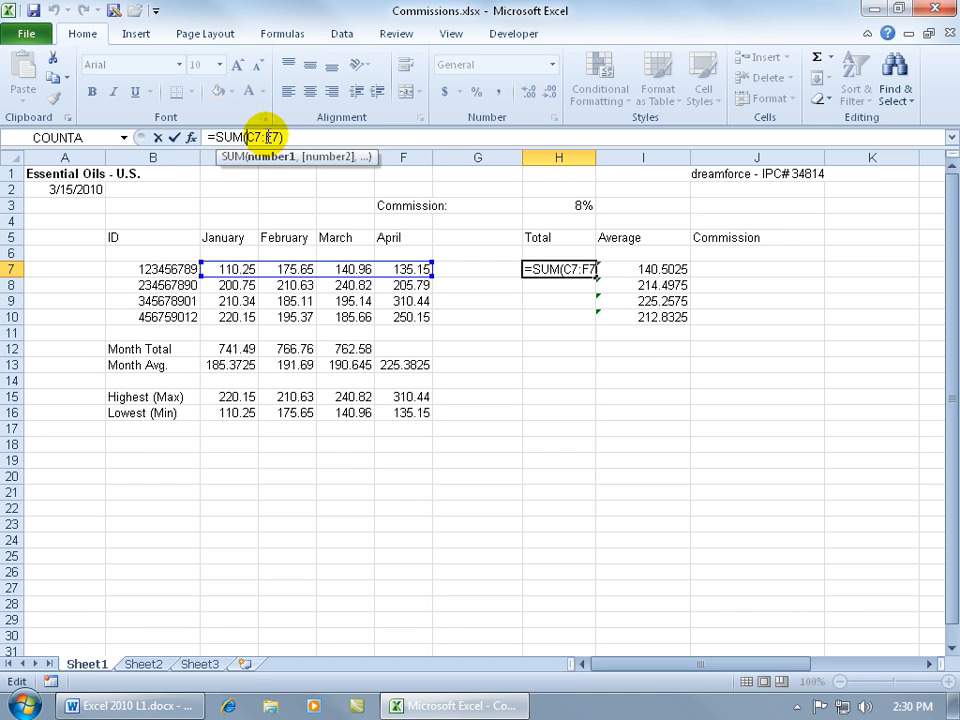
key(ctrl+Return)
Step: Fill H7's SUM formula down to H10, giving 857.99, 901.03 and 851.33
drag(596, 277, 582, 295)
click(558, 283)
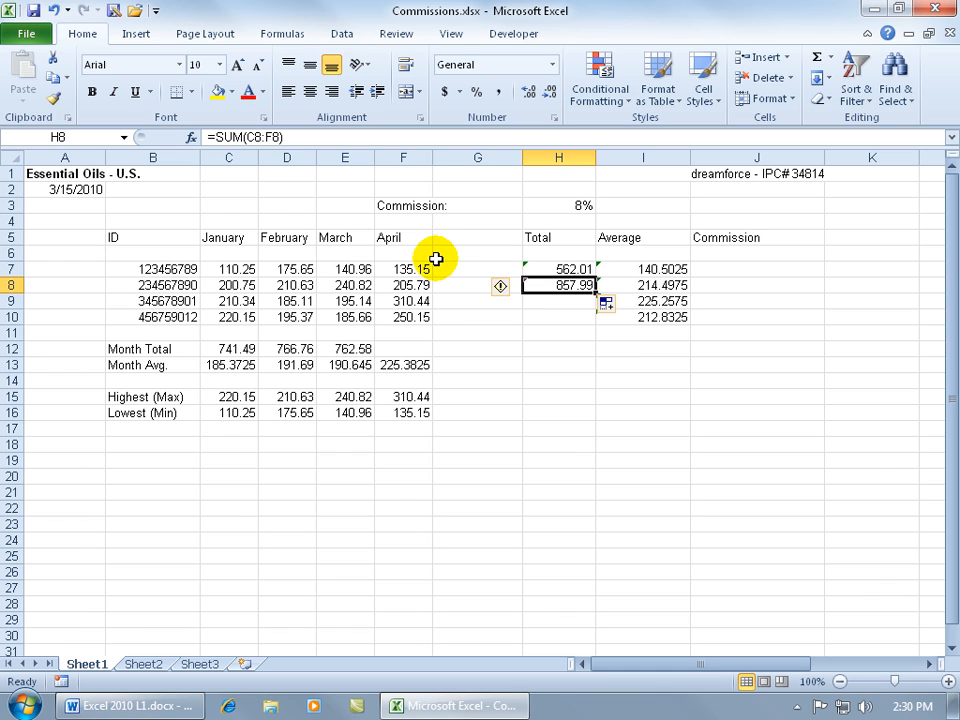
drag(597, 293, 590, 318)
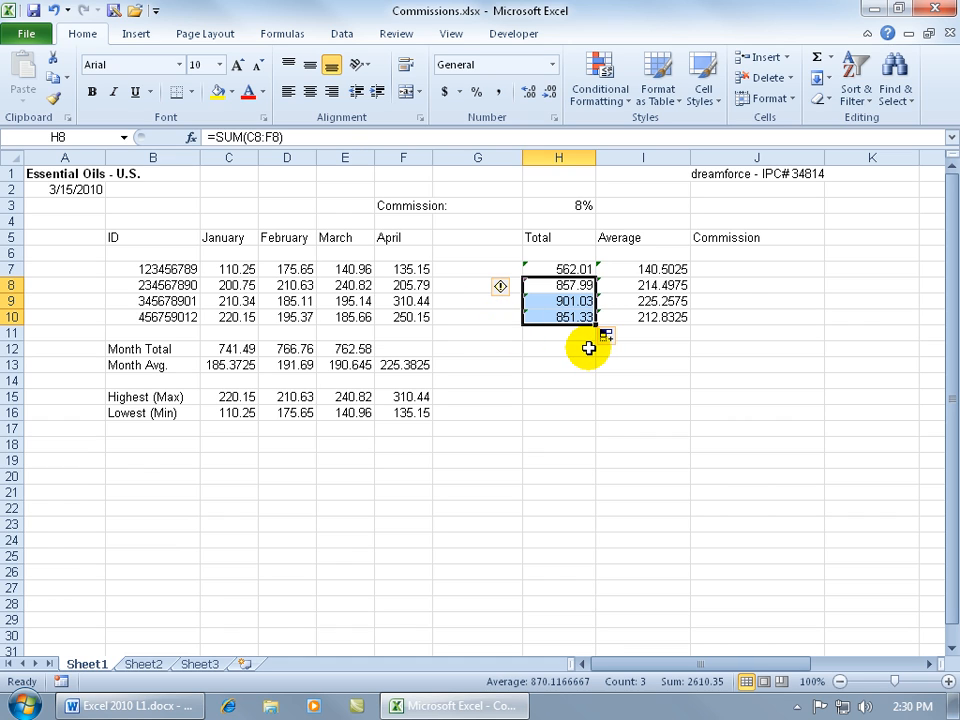
Step: Enter =H7*H3 in J7 to multiply the 562.01 Total by the 8% rate
click(562, 206)
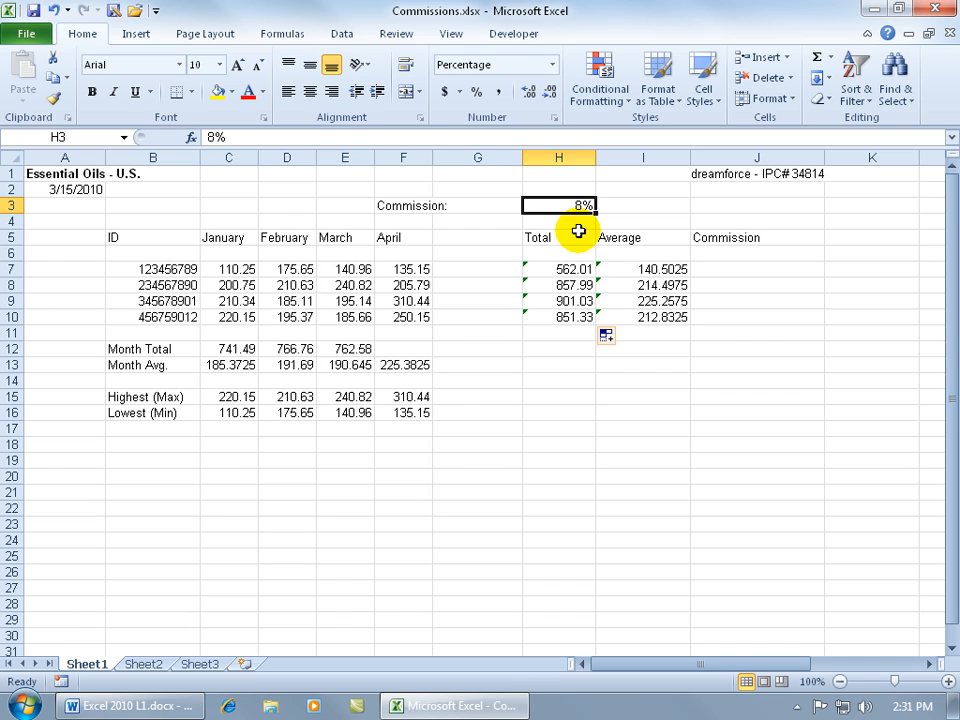
click(560, 269)
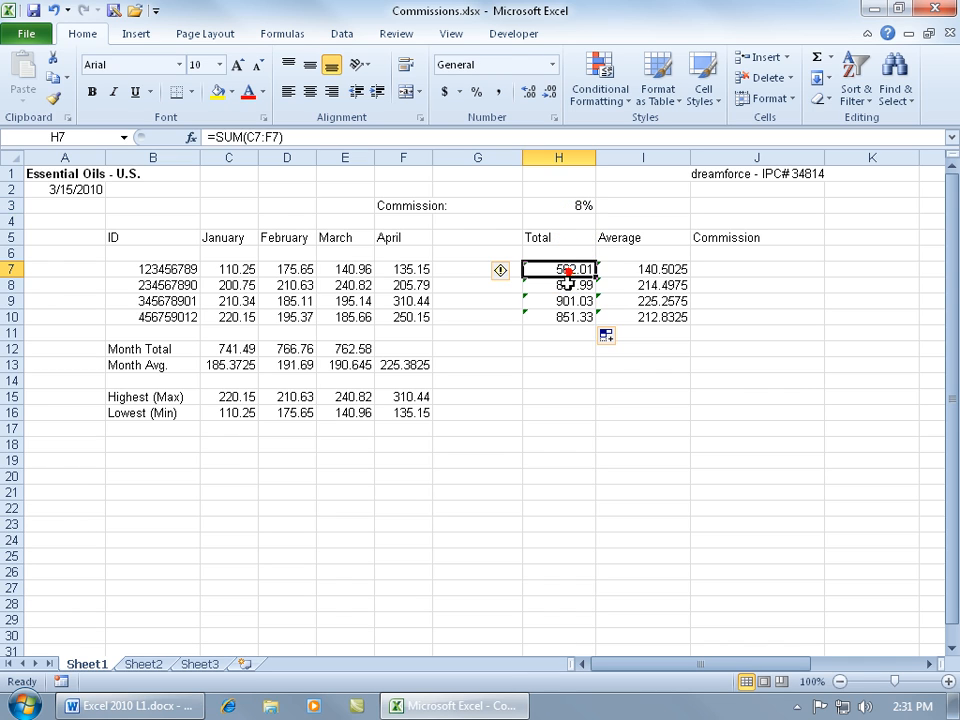
click(561, 285)
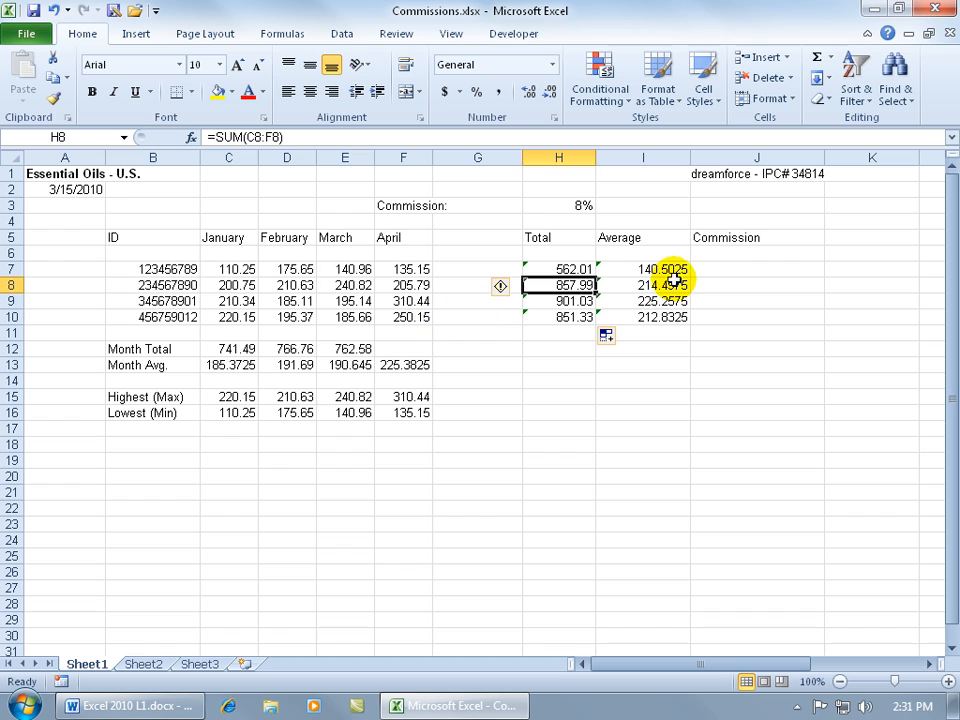
click(707, 268)
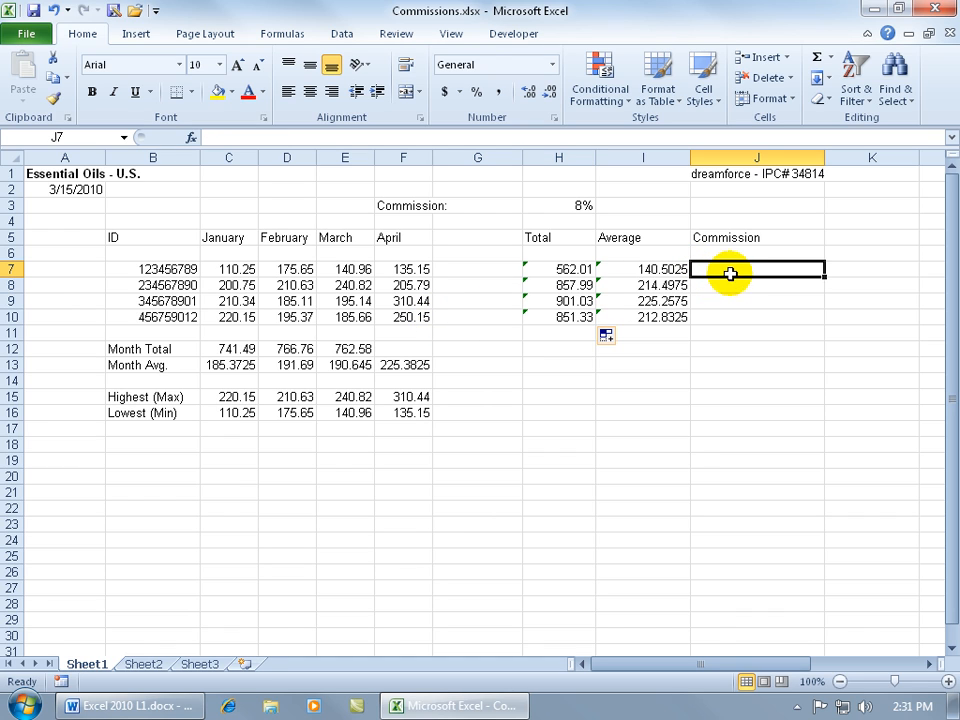
text(=)
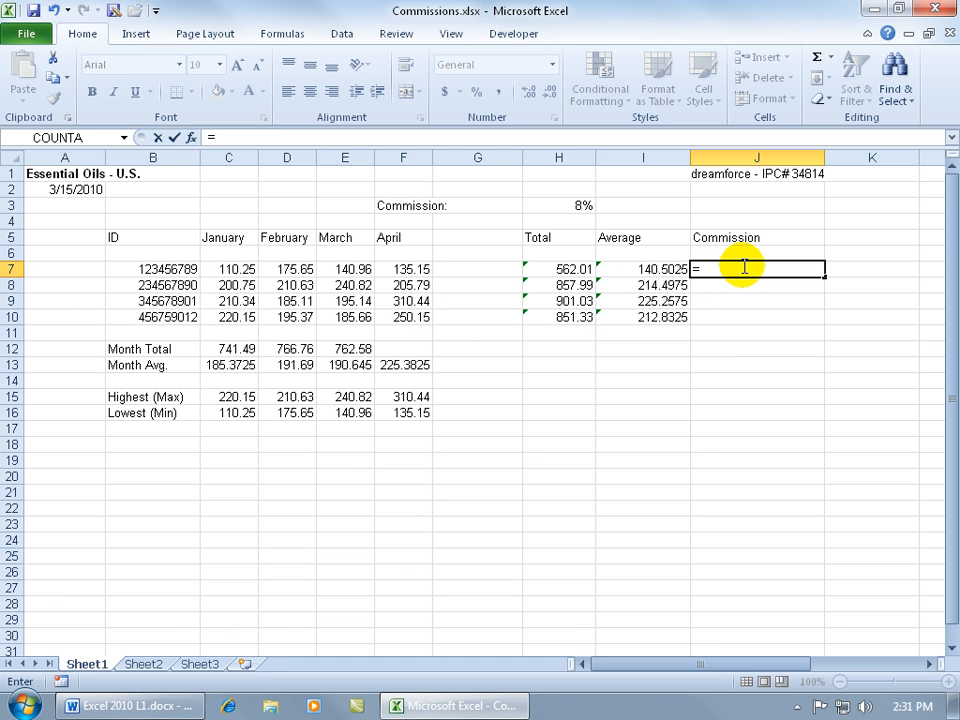
click(572, 268)
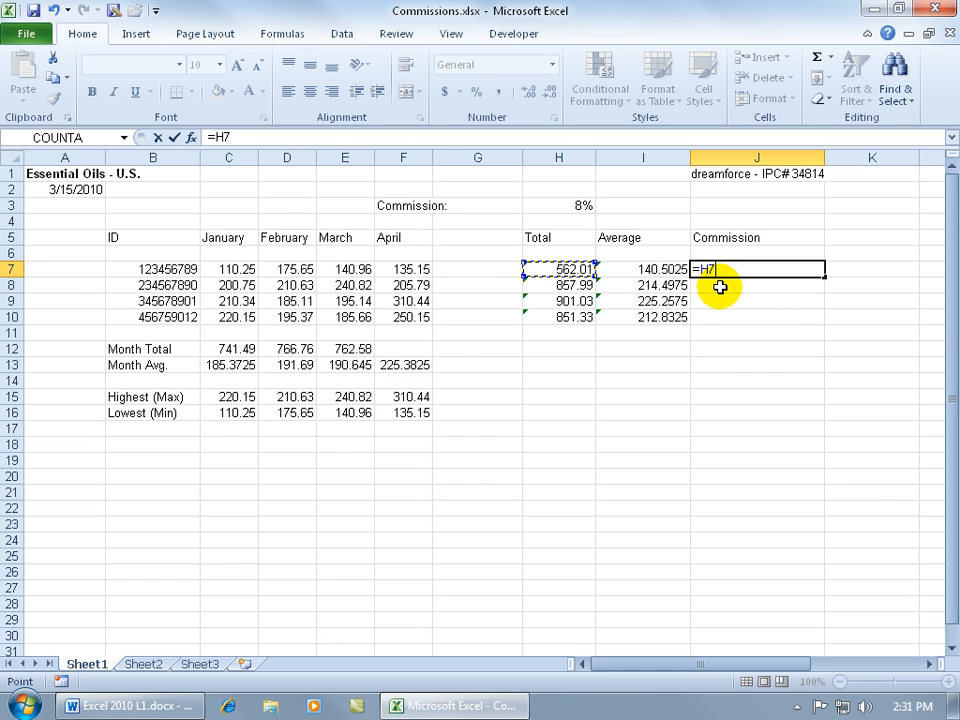
text(*)
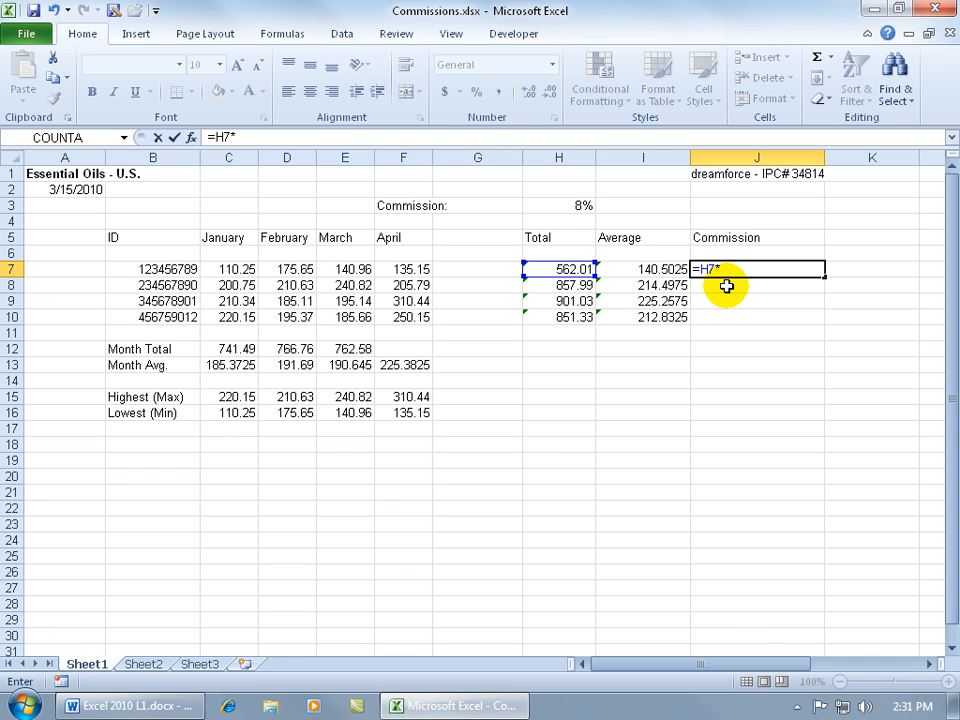
click(552, 204)
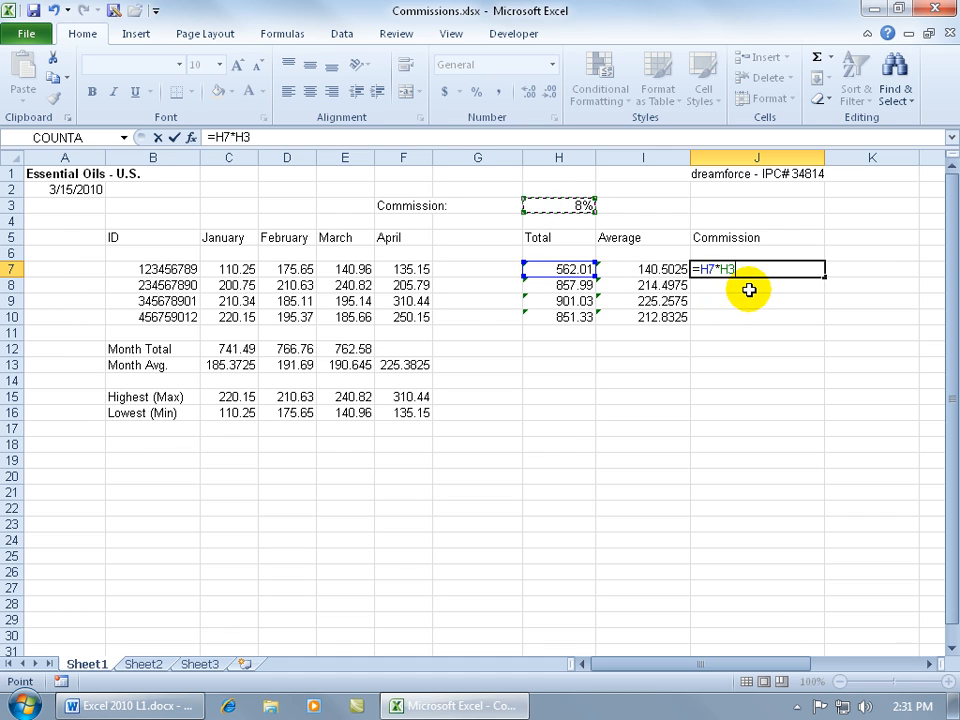
key(Return)
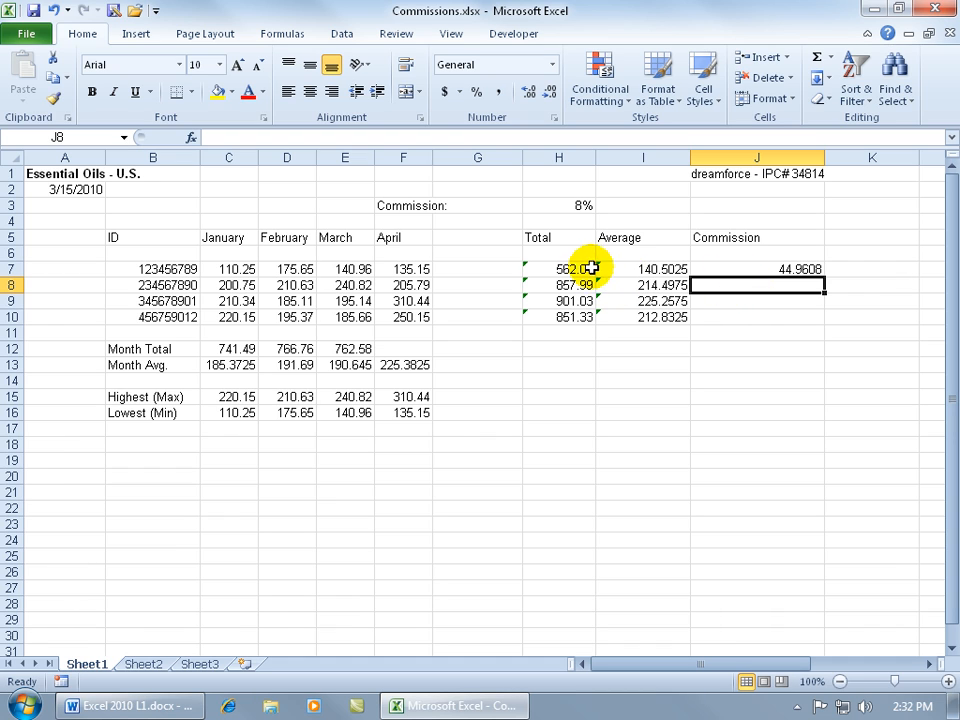
Step: Review and re-enter J7's =H7*H3 formula, then reselect J7
click(720, 267)
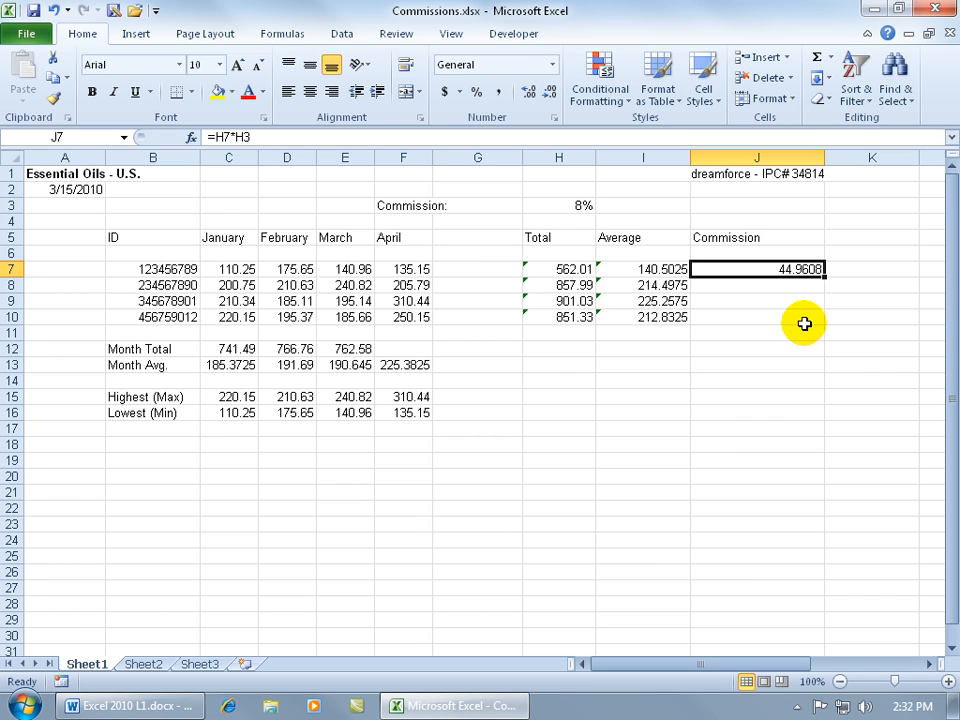
double_click(778, 268)
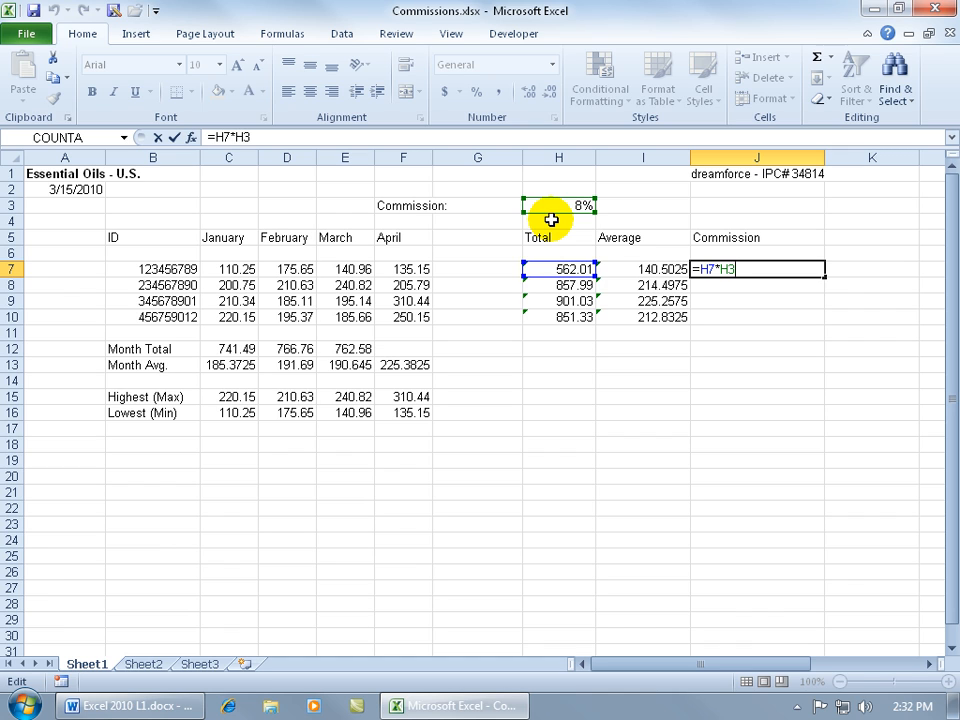
key(Return)
click(705, 268)
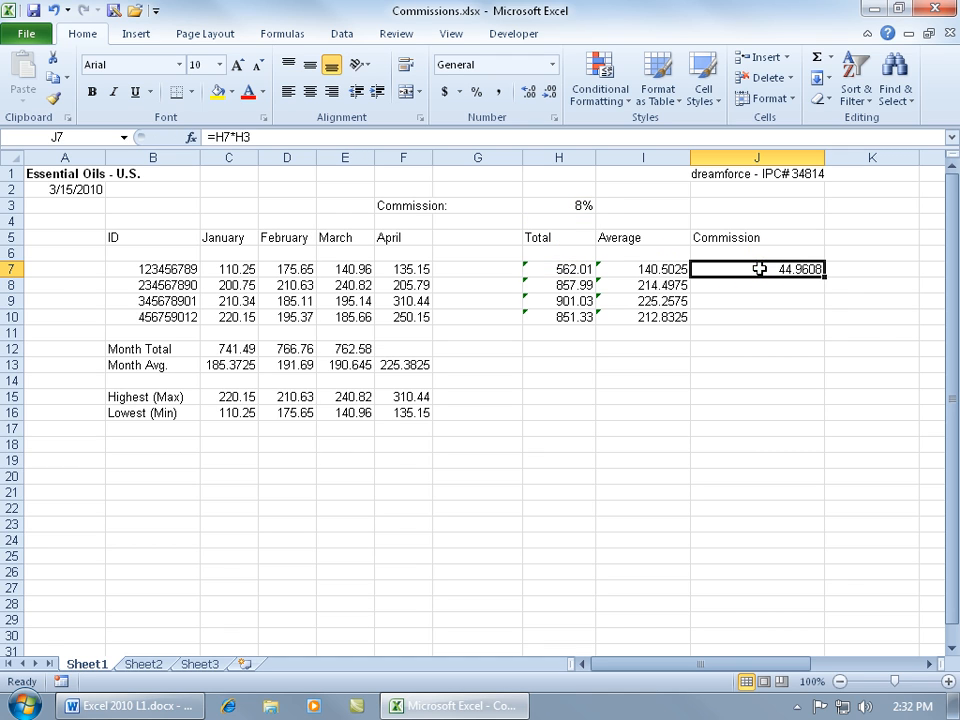
Step: Copy J7's commission formula and paste it into J8, J9 and J10
key(ctrl+c)
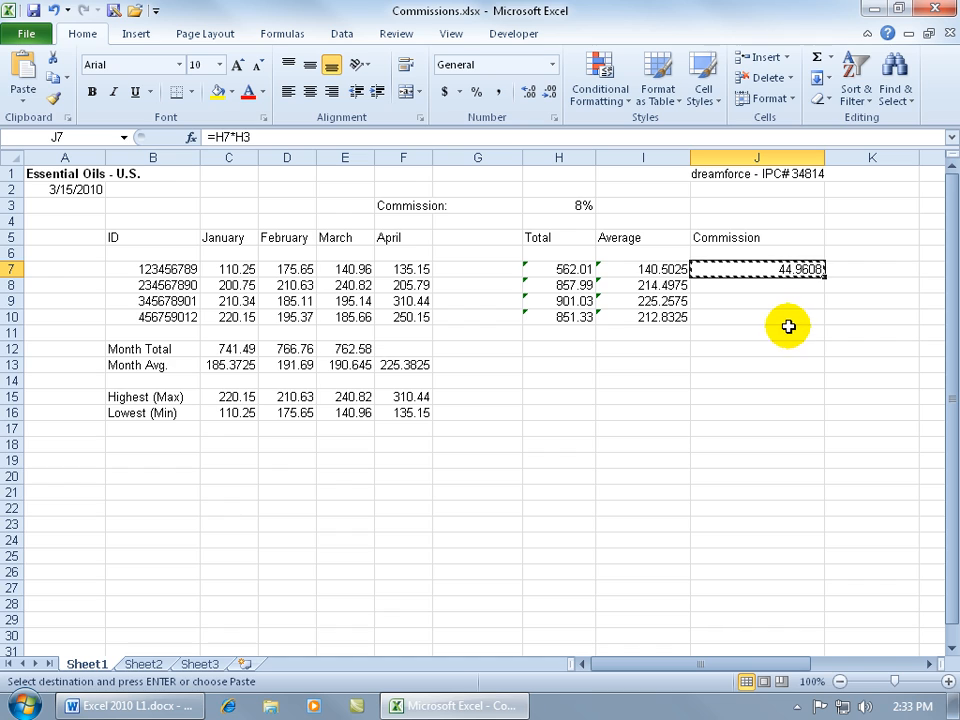
click(783, 286)
key(ctrl+v)
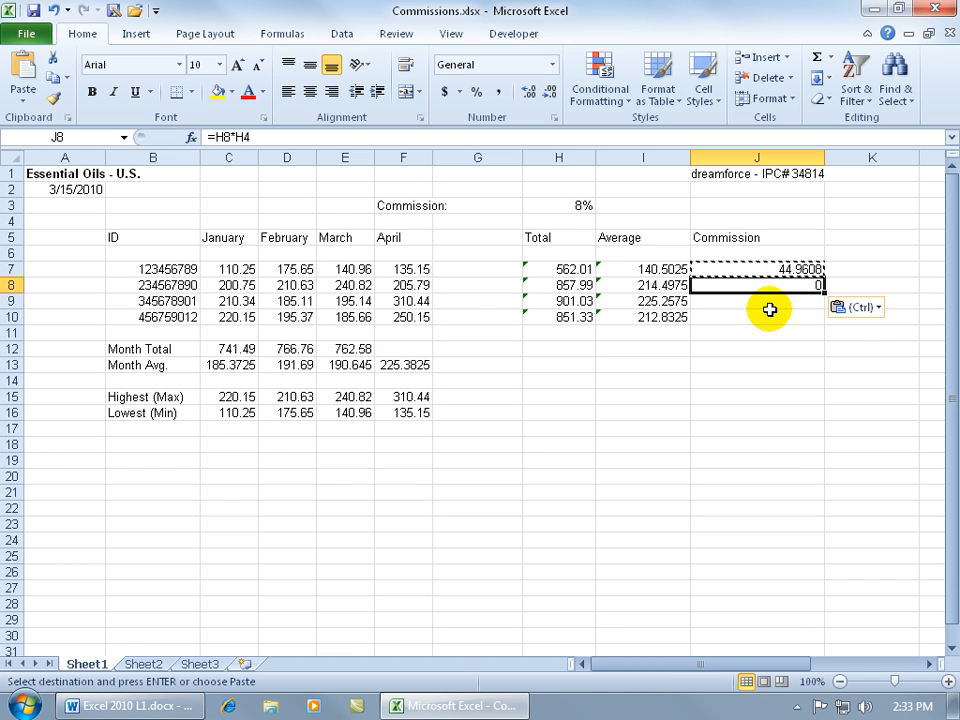
click(766, 307)
key(ctrl+v)
click(766, 320)
key(ctrl+v)
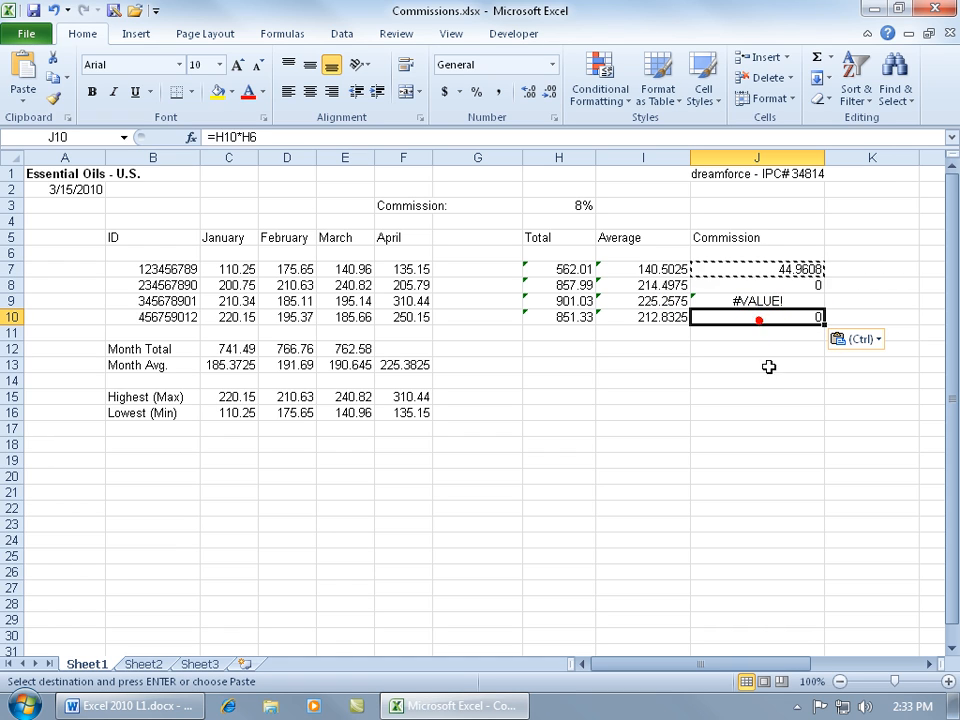
Step: Correct J8's rate reference from H4 to H3, giving =H8*H3 and 68.6392
click(572, 221)
click(765, 287)
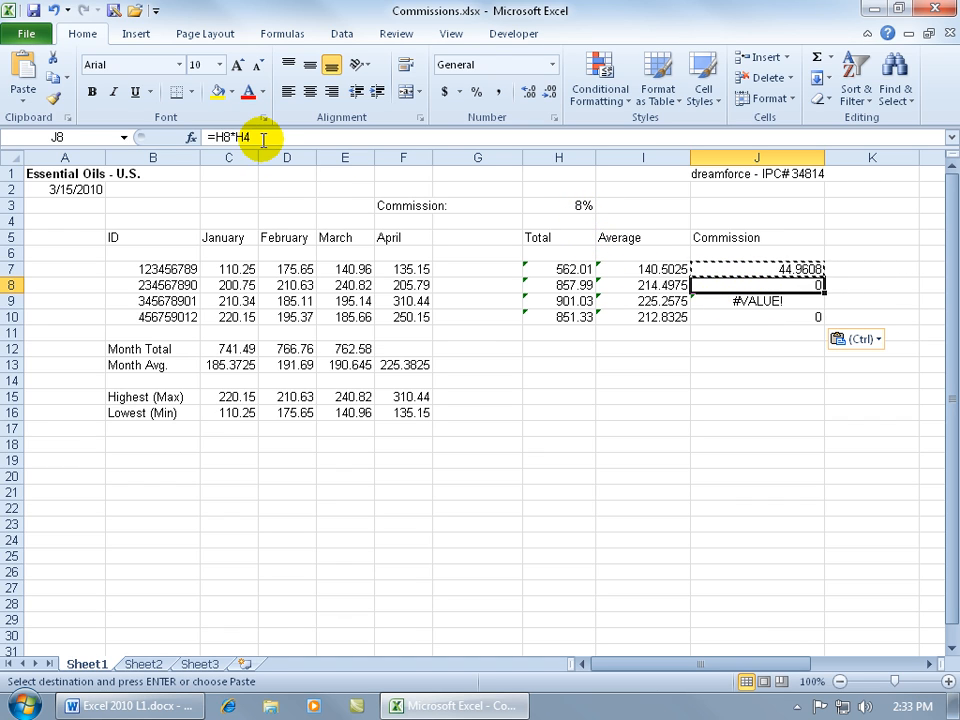
click(218, 137)
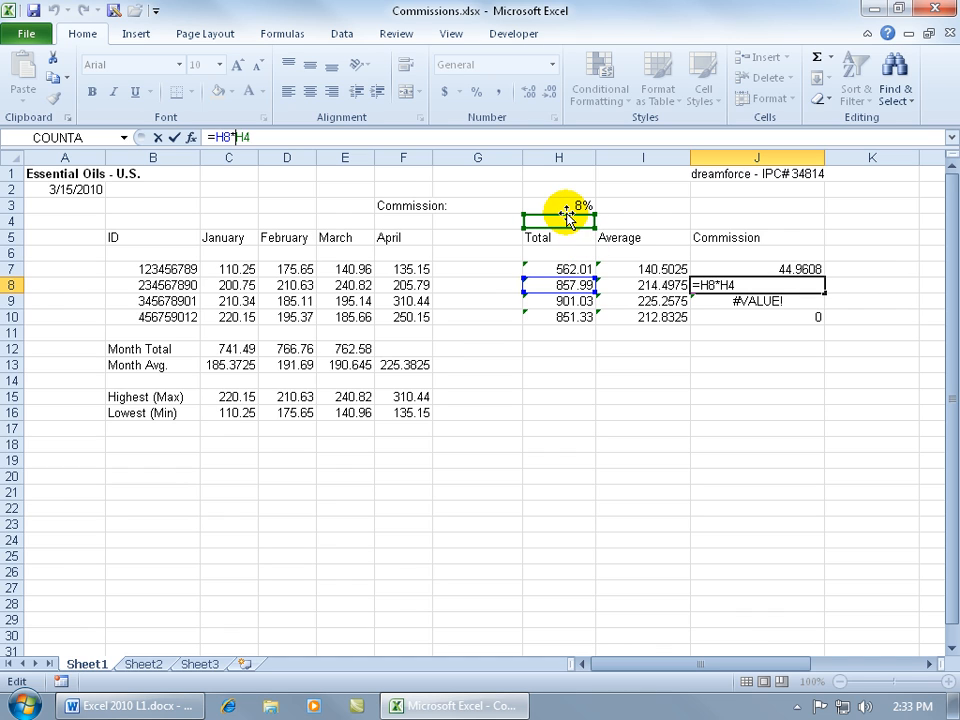
drag(567, 219, 561, 208)
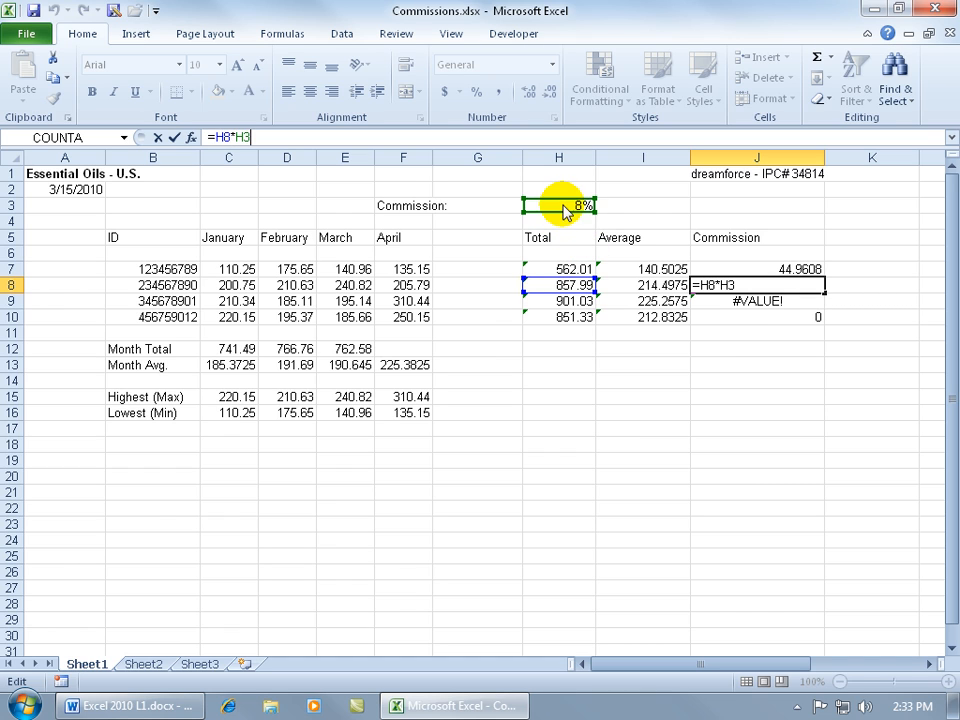
key(Return)
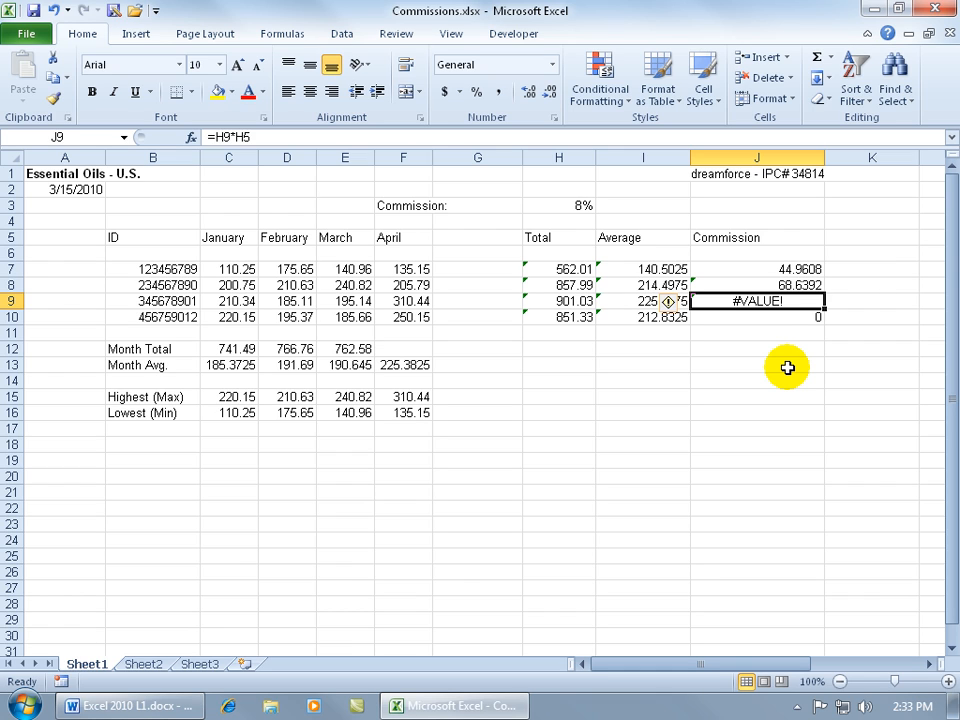
click(770, 270)
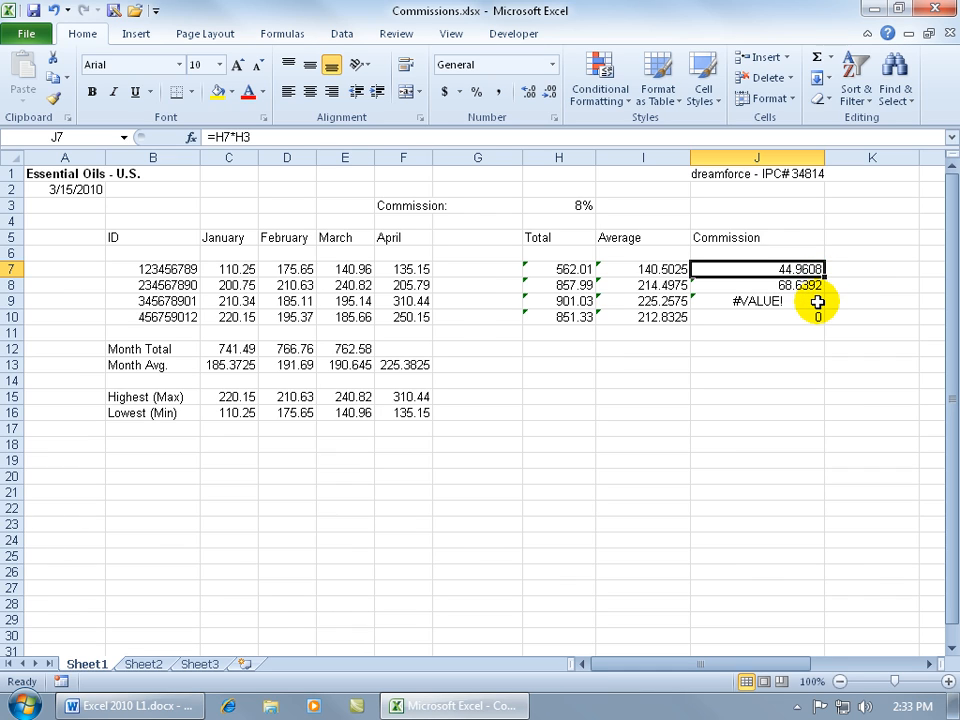
click(797, 296)
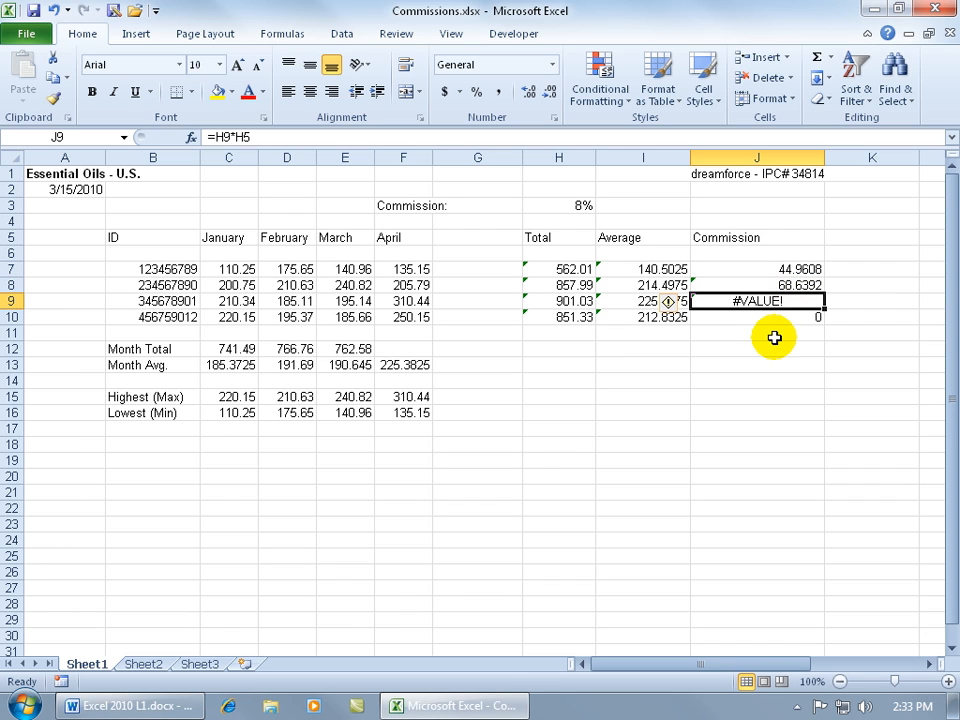
double_click(738, 301)
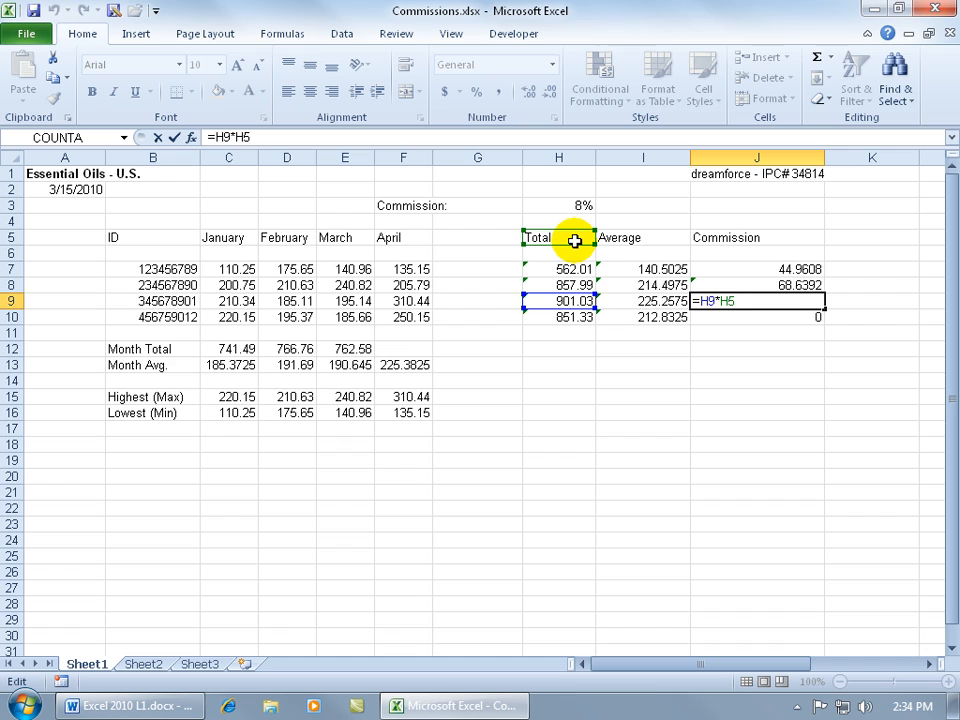
key(ctrl+Return)
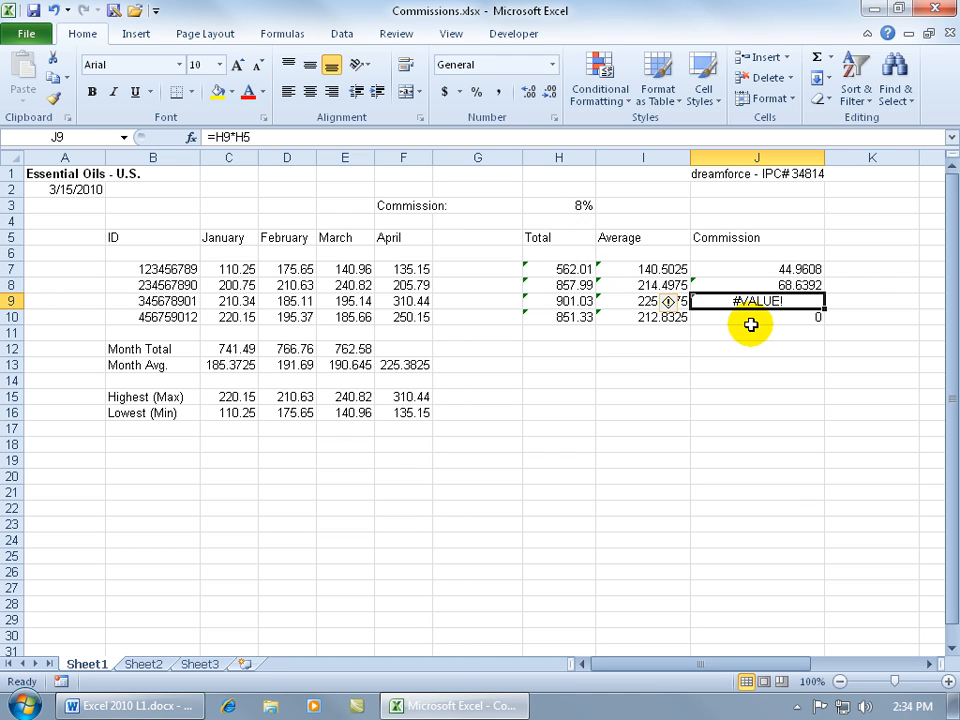
Step: Undo the four changes to J8:J10, leaving only J7's 44.9608 commission
click(54, 12)
click(54, 12)
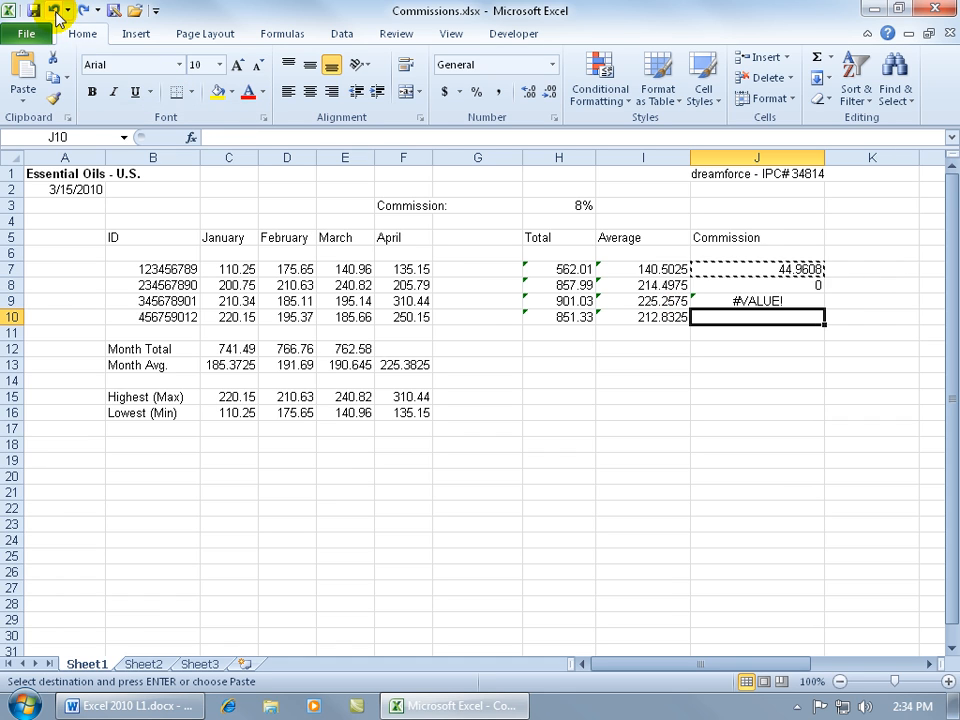
click(54, 12)
click(54, 12)
key(Escape)
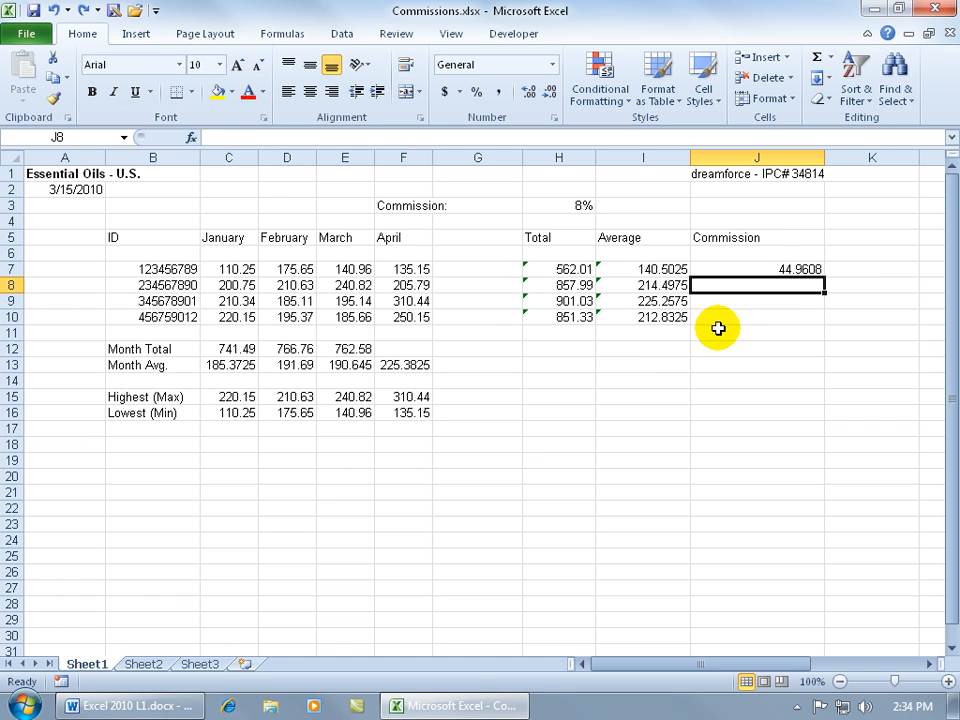
click(778, 268)
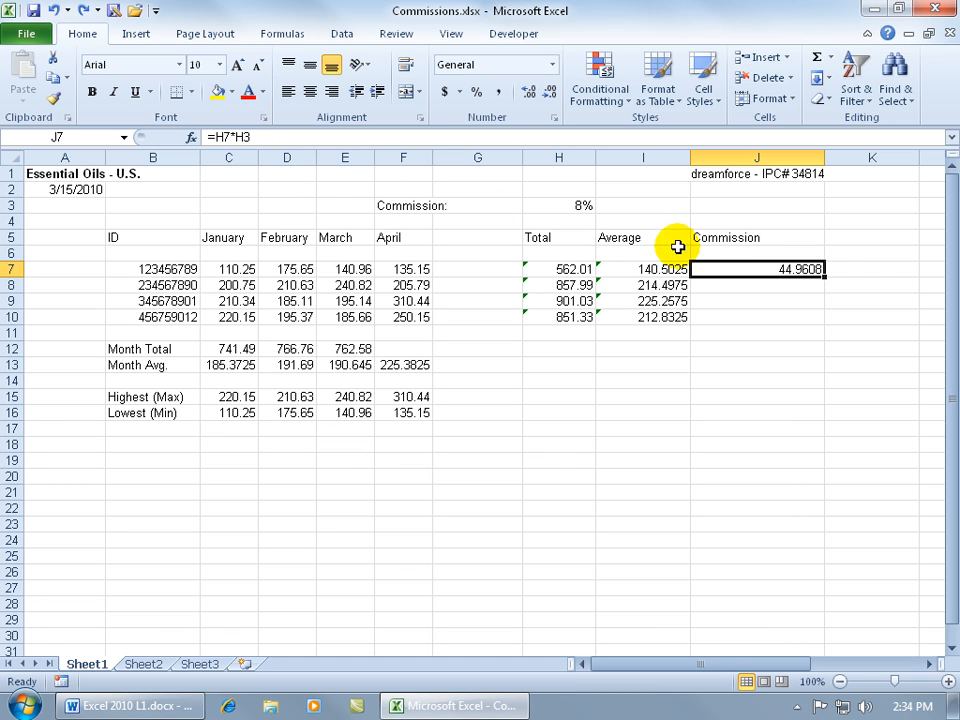
Step: Make J7's rate reference absolute, so the formula reads =H7*$H$3
click(246, 137)
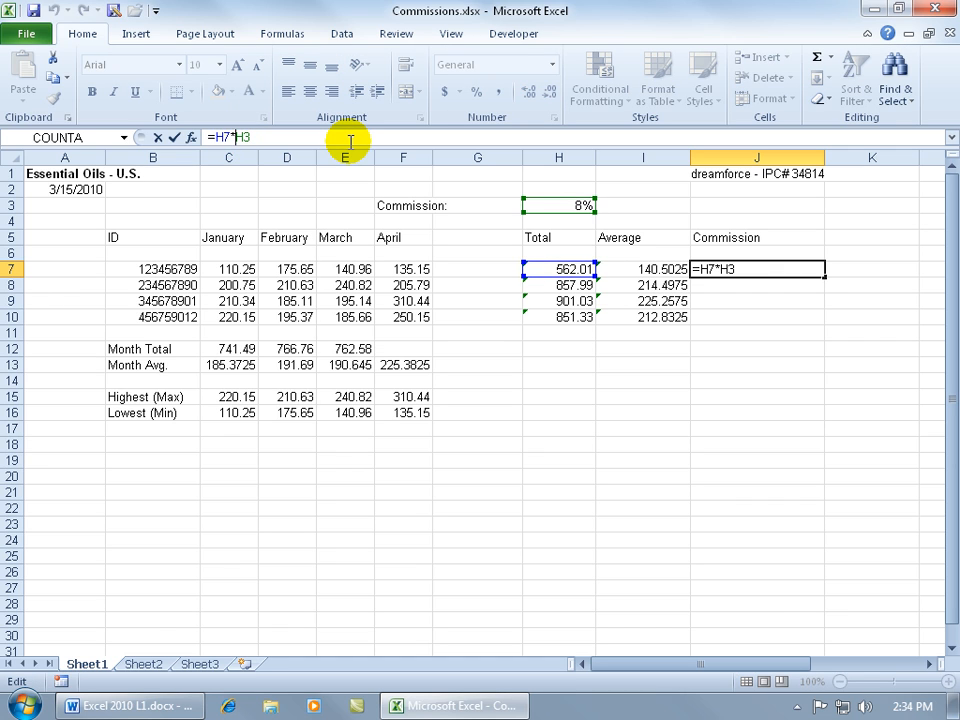
key(F4)
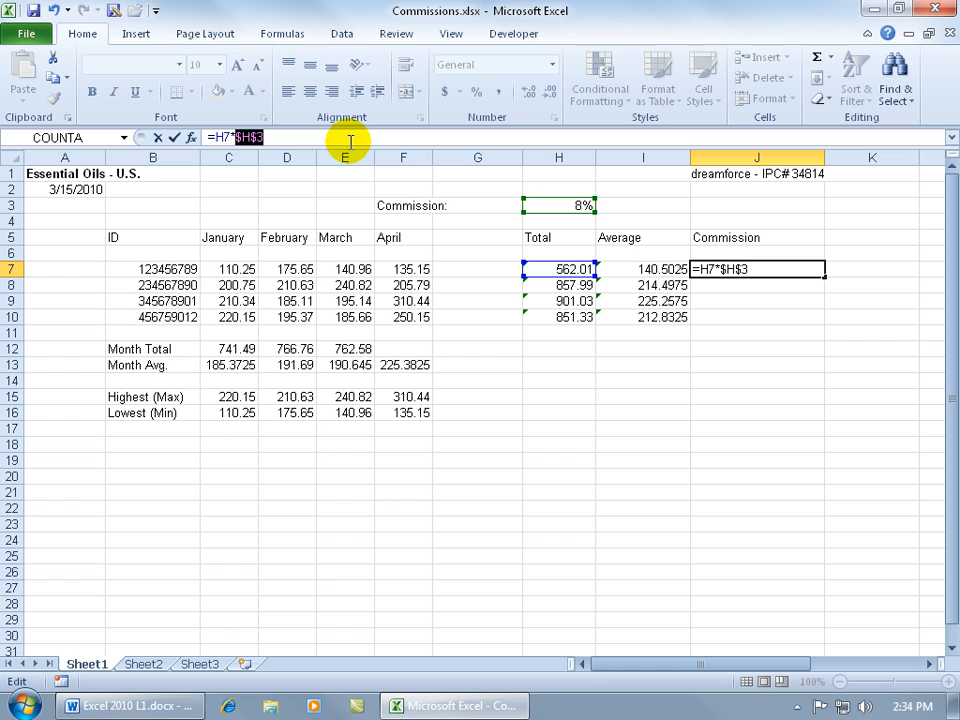
click(277, 137)
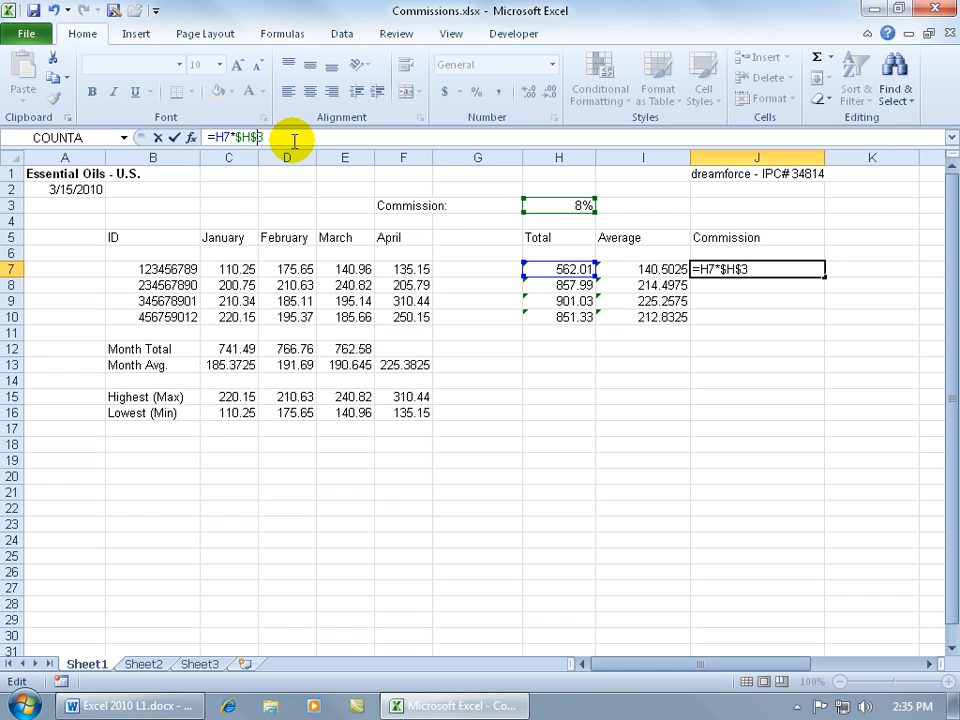
key(F4)
key(F4)
key(F4)
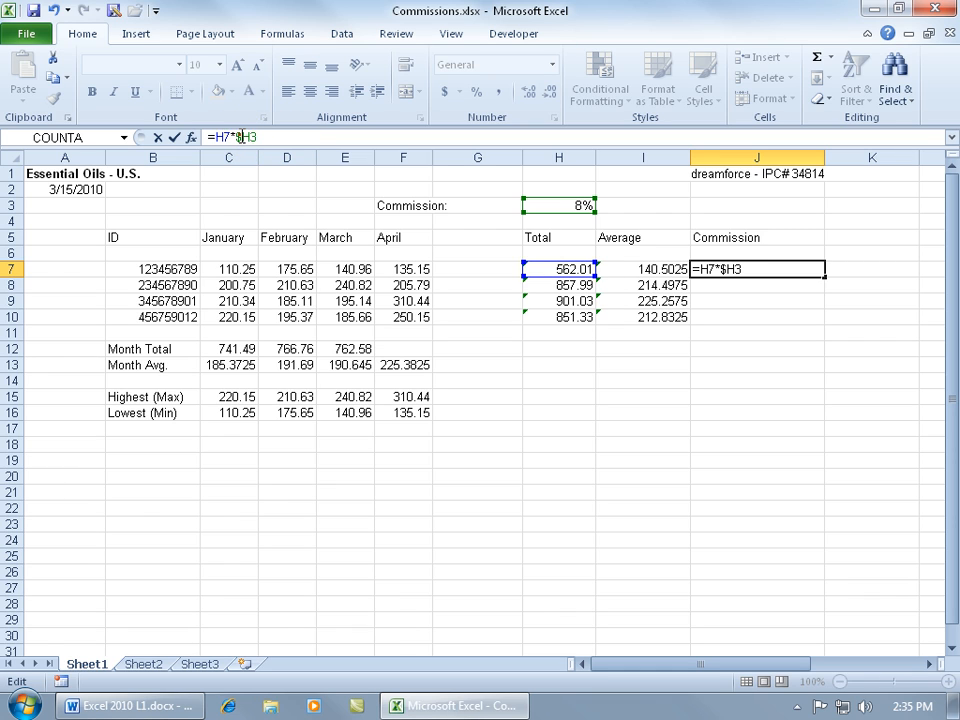
key(F4)
key(F4)
key(F4)
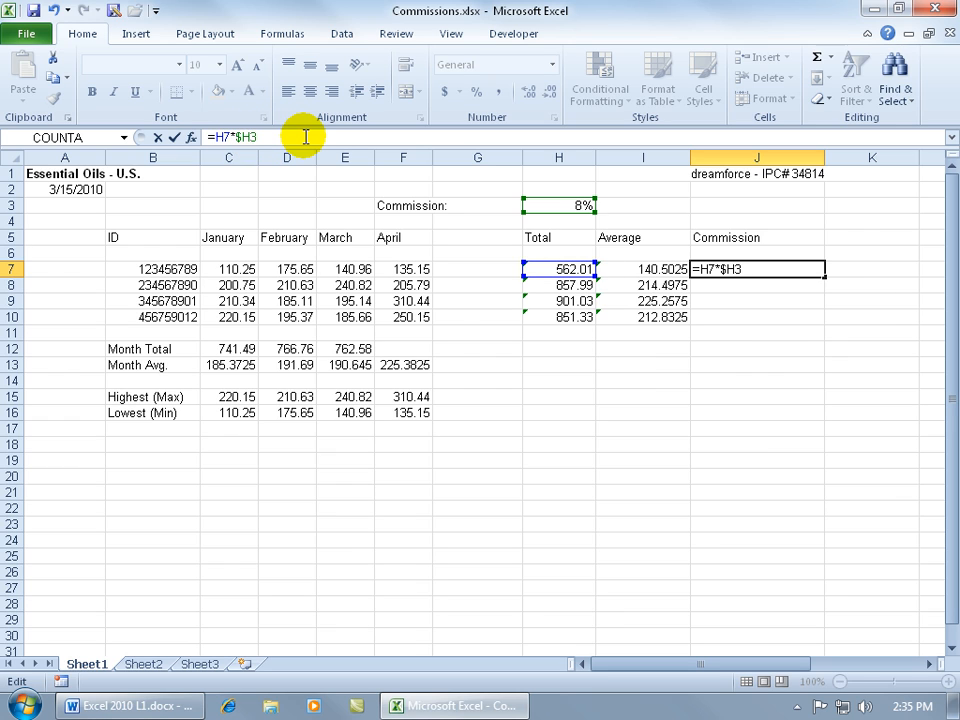
key(F4)
key(F4)
Step: Confirm J7 and fill it into J8, producing =H8*$H$3 for the 857.99 Total
key(Return)
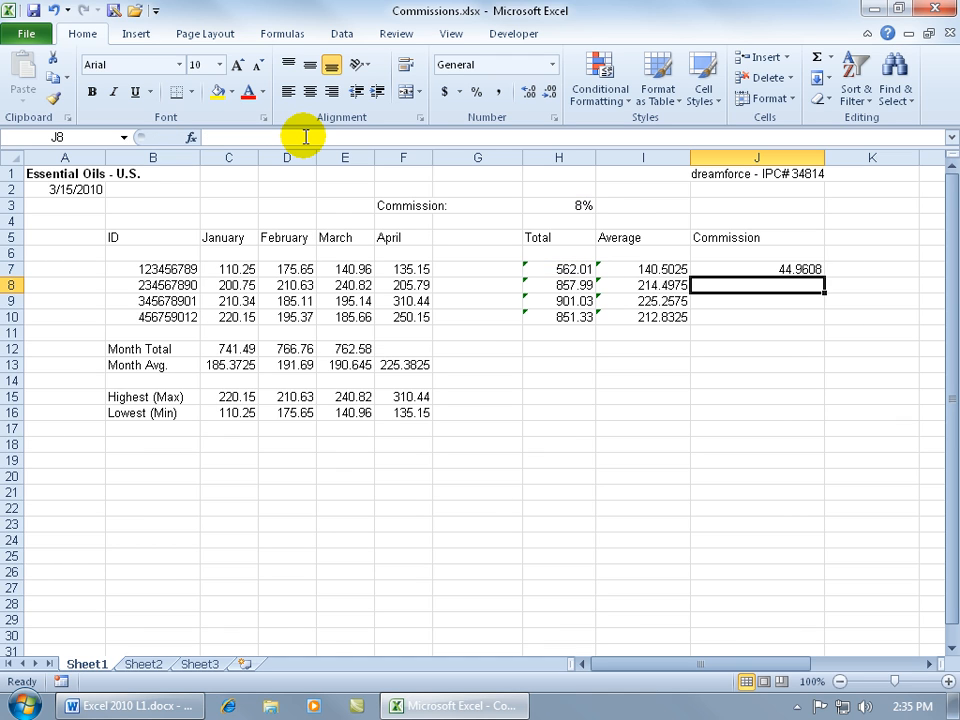
click(803, 268)
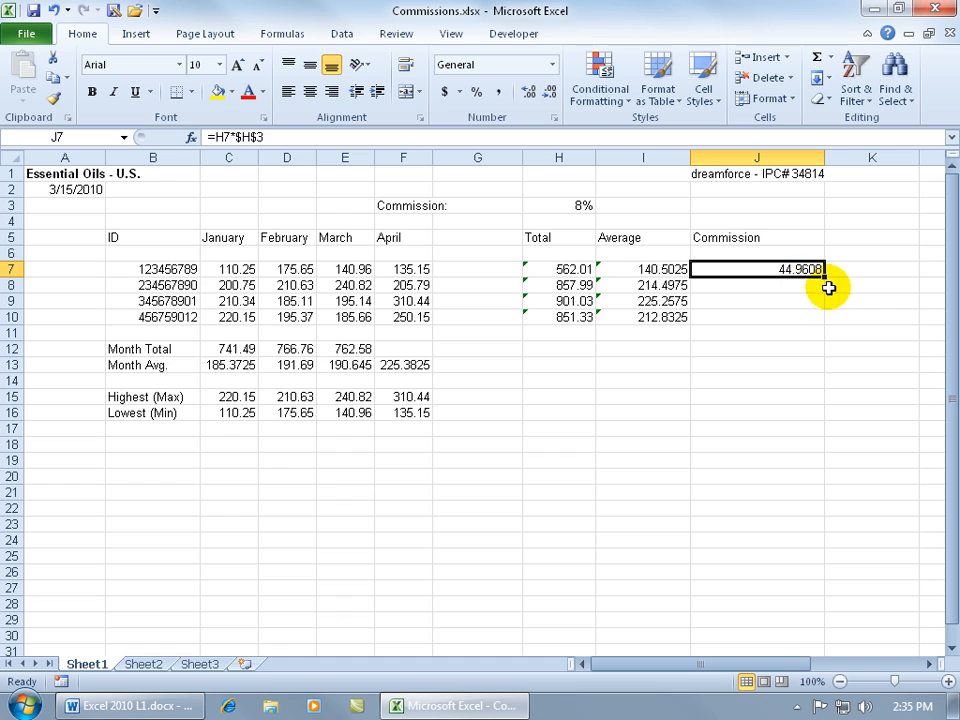
drag(825, 276, 824, 291)
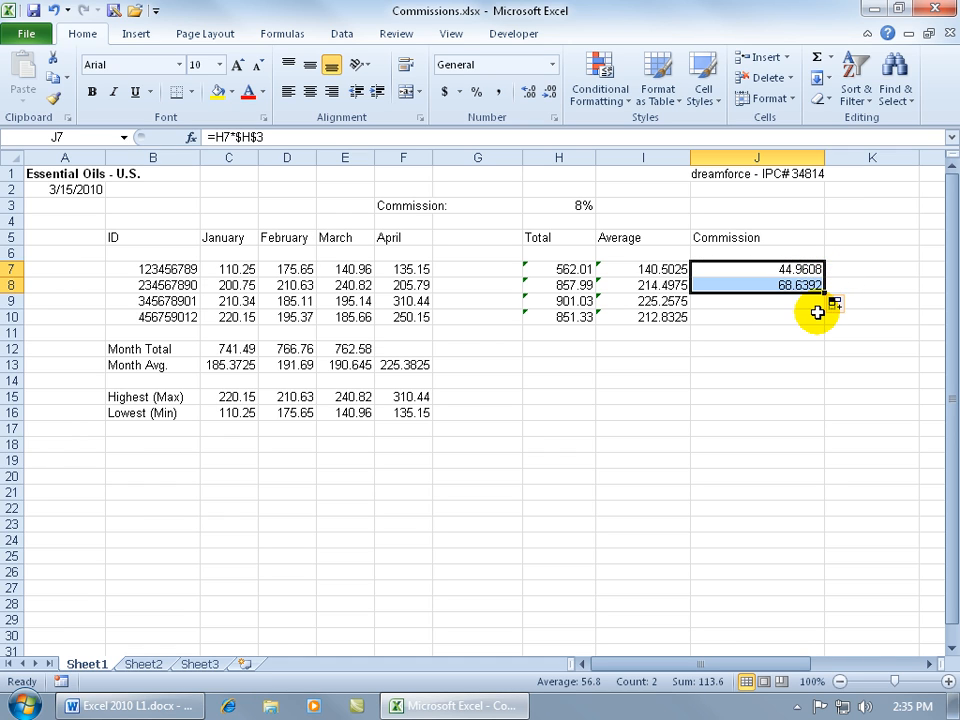
click(795, 289)
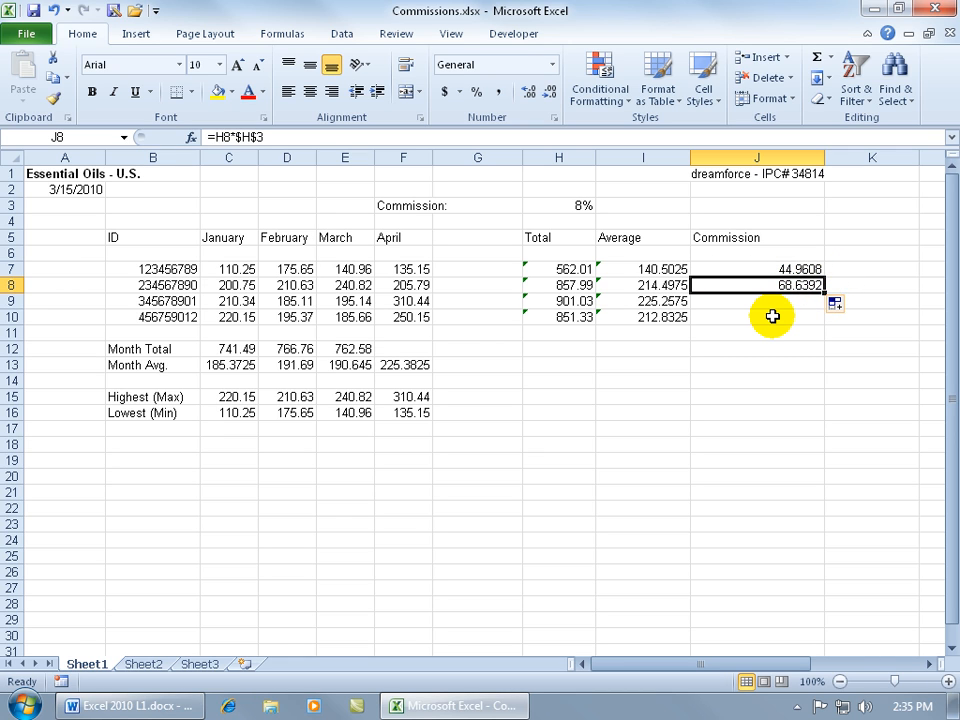
double_click(756, 286)
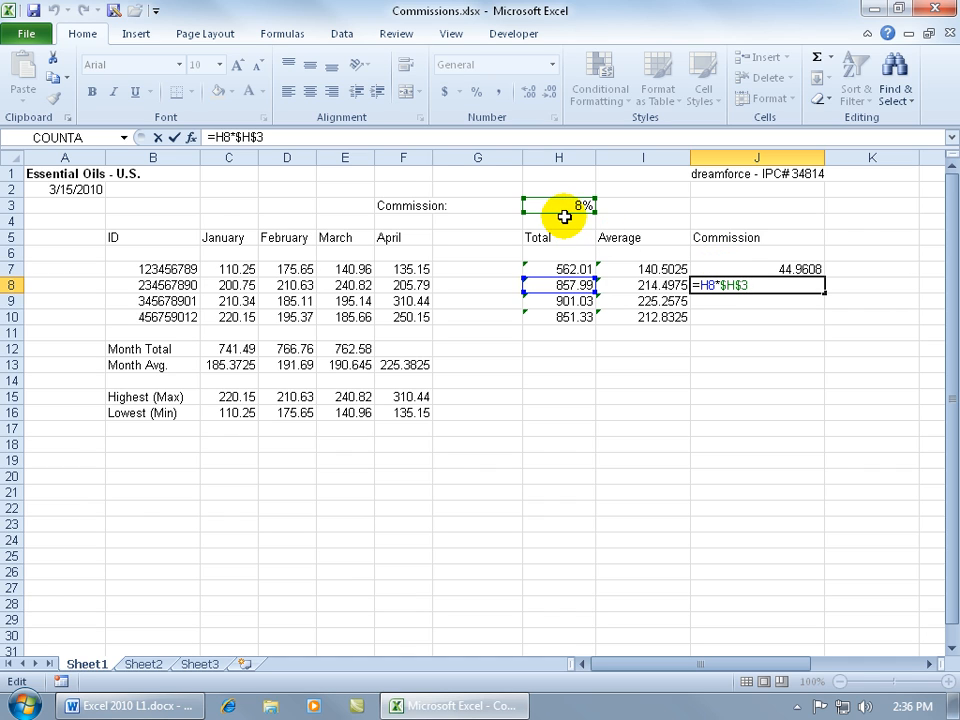
Step: Copy J8's commission formula into J9 and J10, giving 72.0824 and 68.1064
key(ctrl+Return)
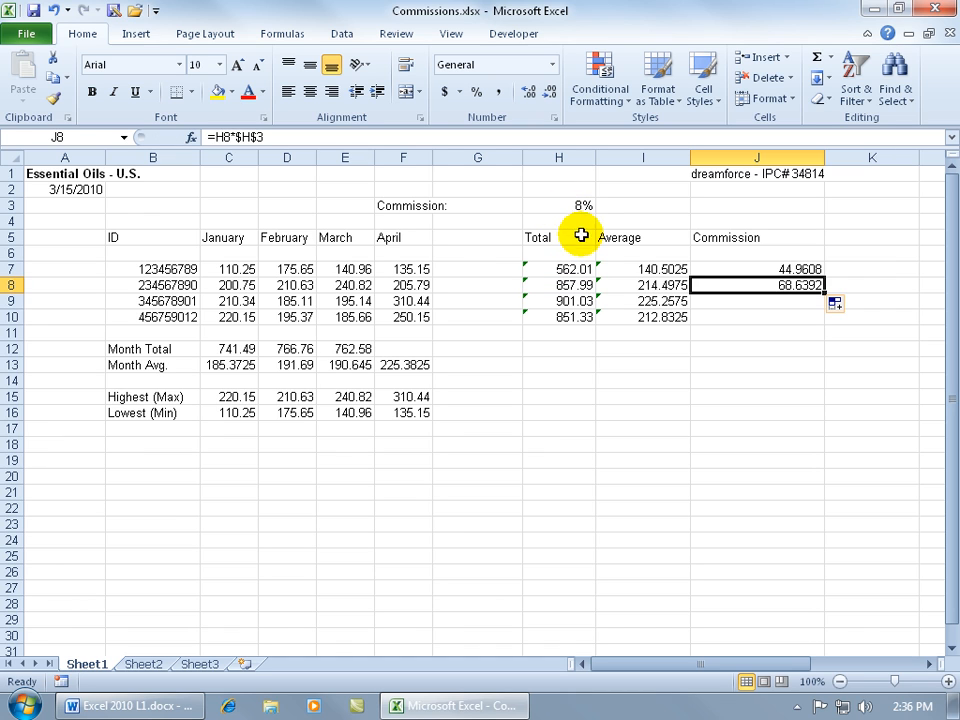
key(ctrl+c)
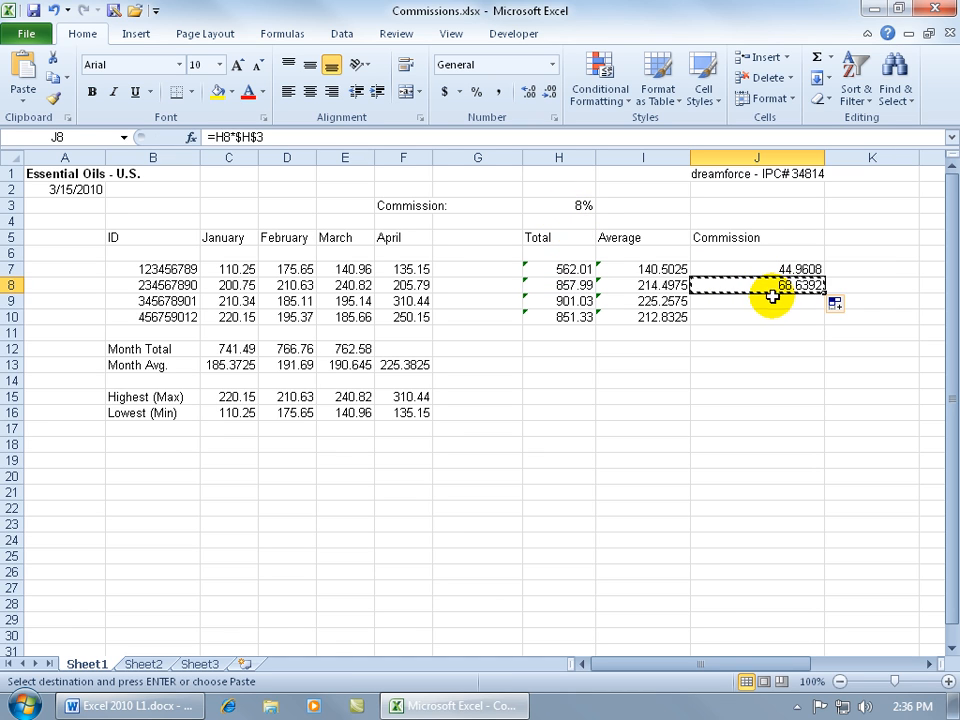
click(770, 300)
key(ctrl+v)
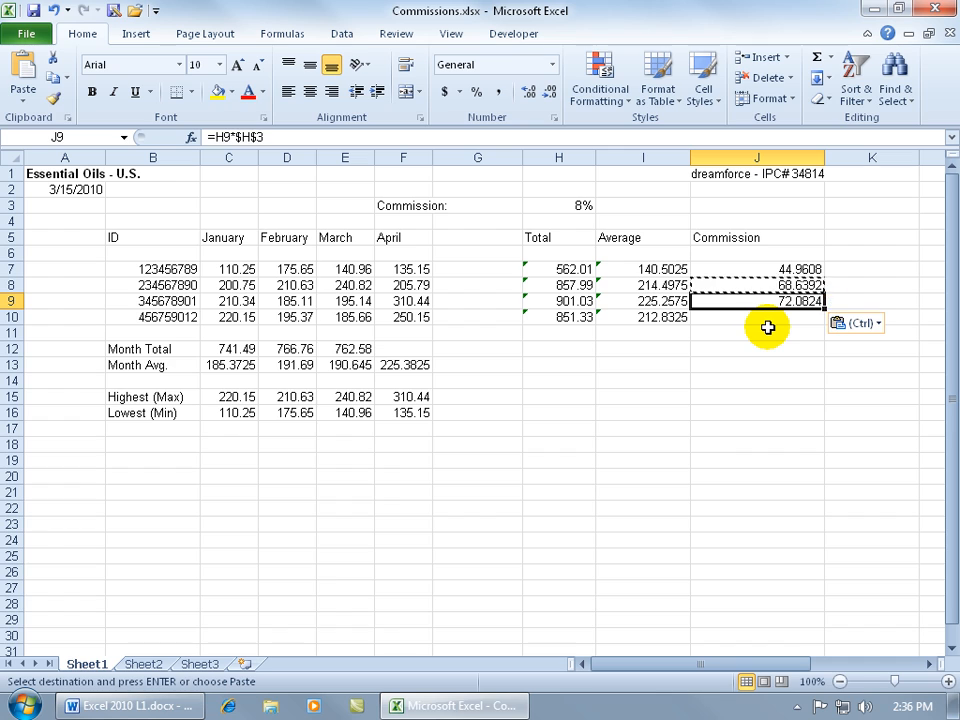
click(761, 319)
key(ctrl+v)
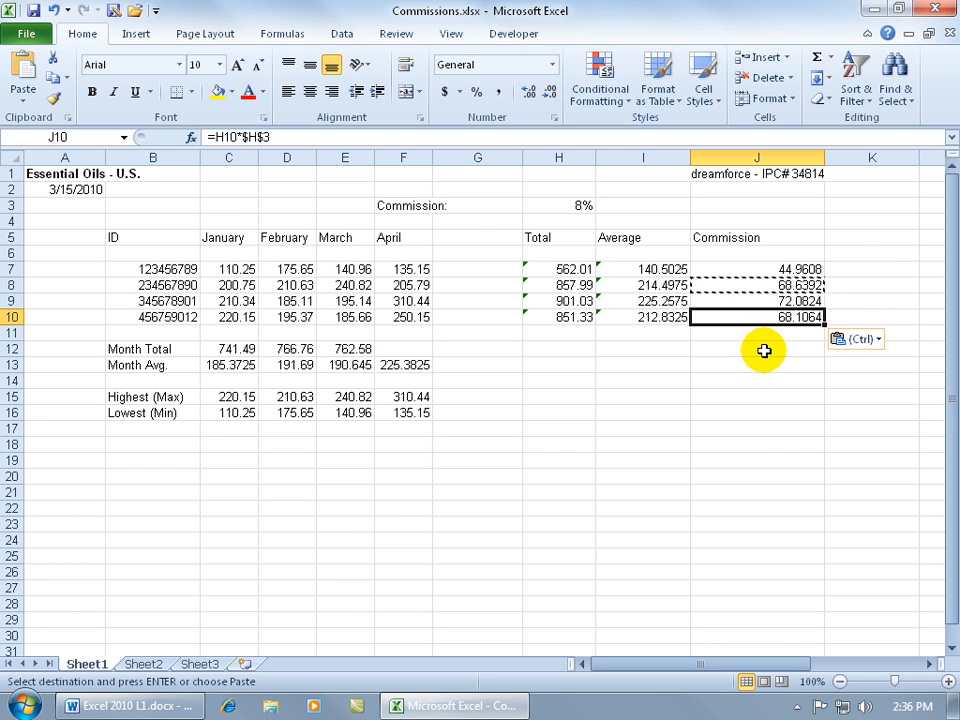
key(Escape)
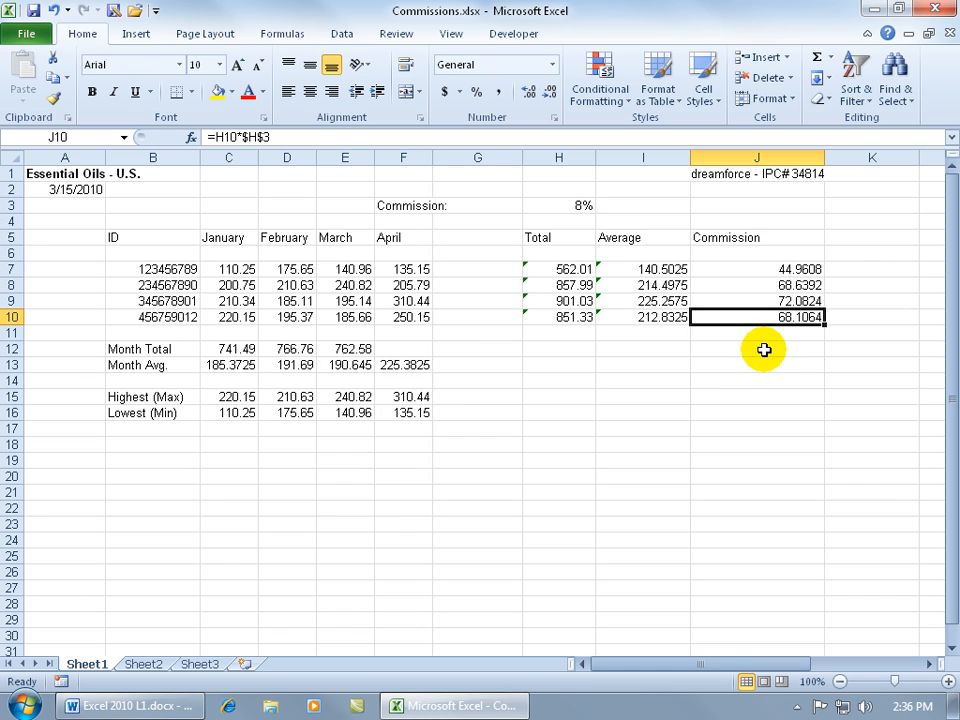
Step: Clear J8:J10 and refill them from J7's =H7*$H$3, giving 68.6392, 72.0824 and 68.1064
drag(776, 285, 776, 314)
key(Delete)
click(781, 266)
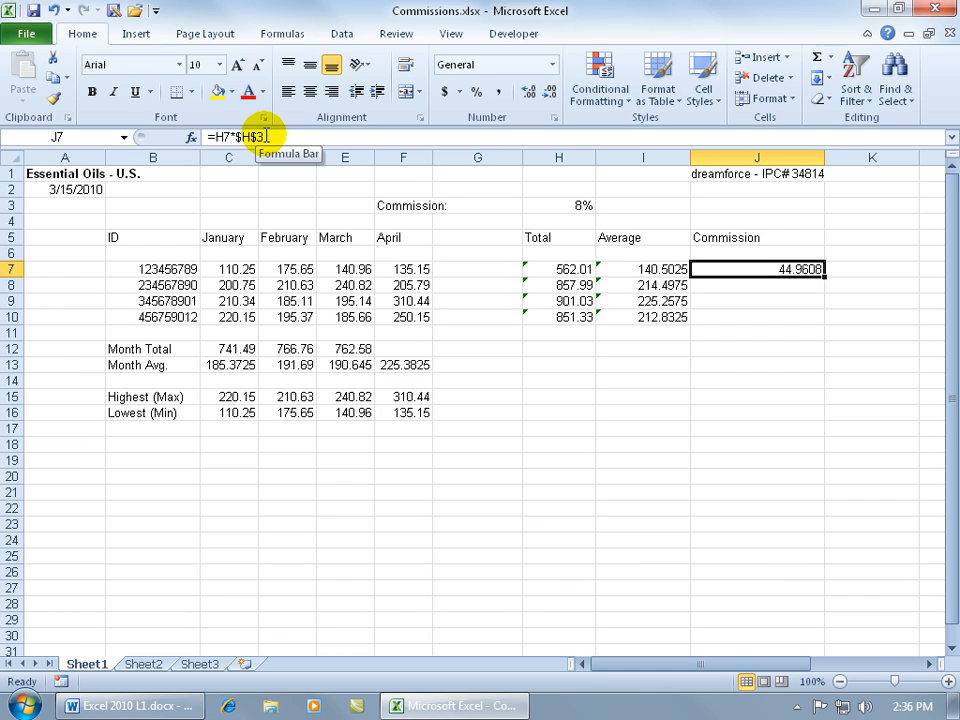
double_click(825, 277)
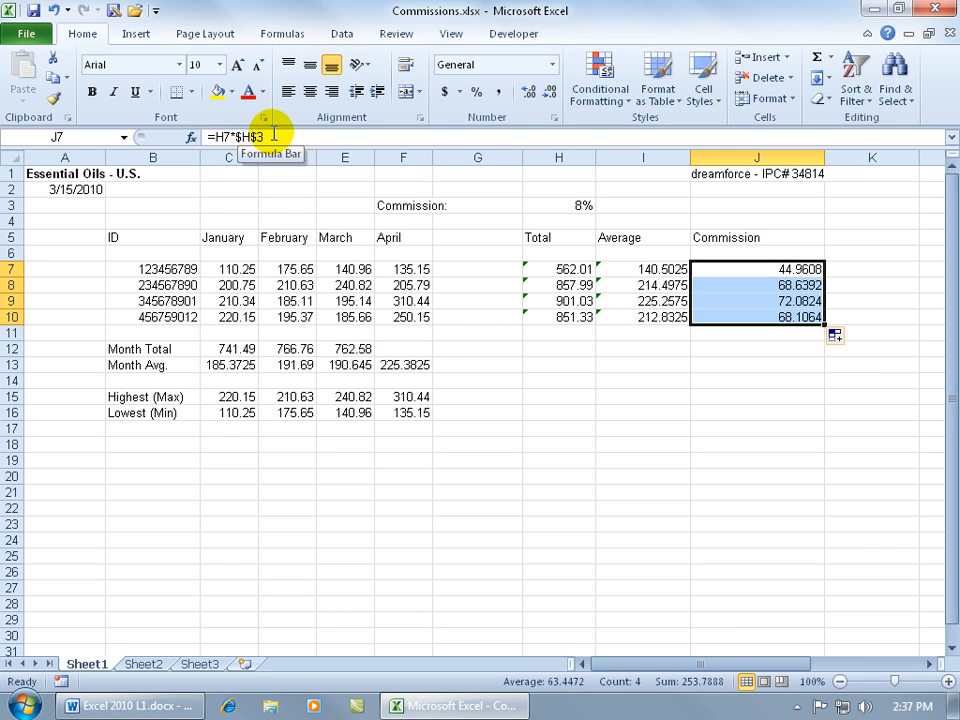
Step: Clear J8:J10 and edit J7's formula to =H7*H$3 by removing the column's dollar sign
drag(751, 285, 762, 315)
key(Delete)
click(767, 268)
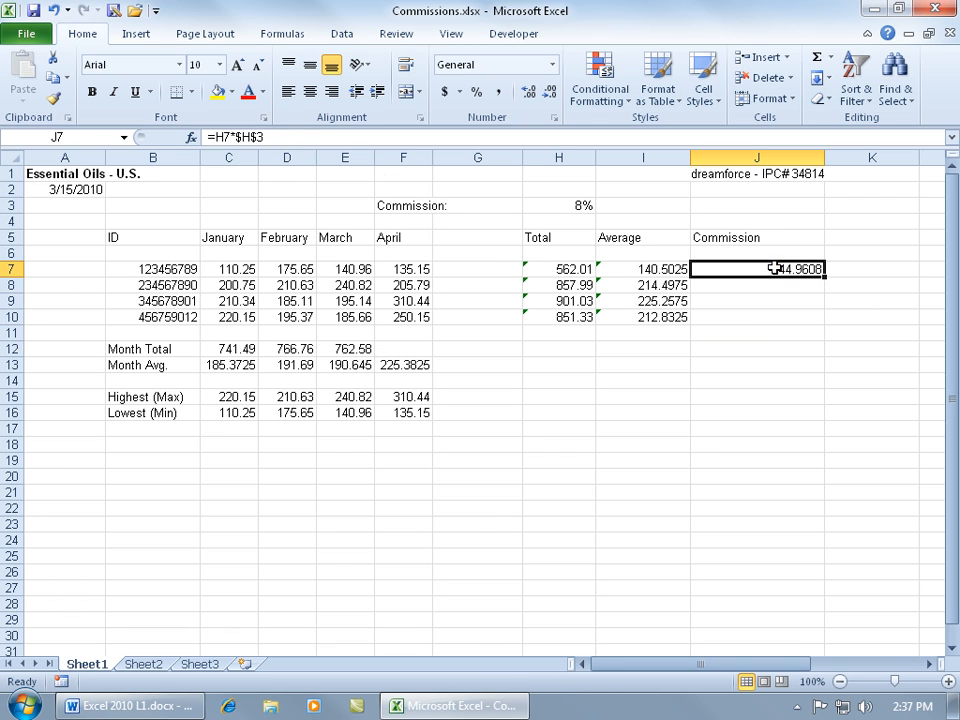
click(253, 136)
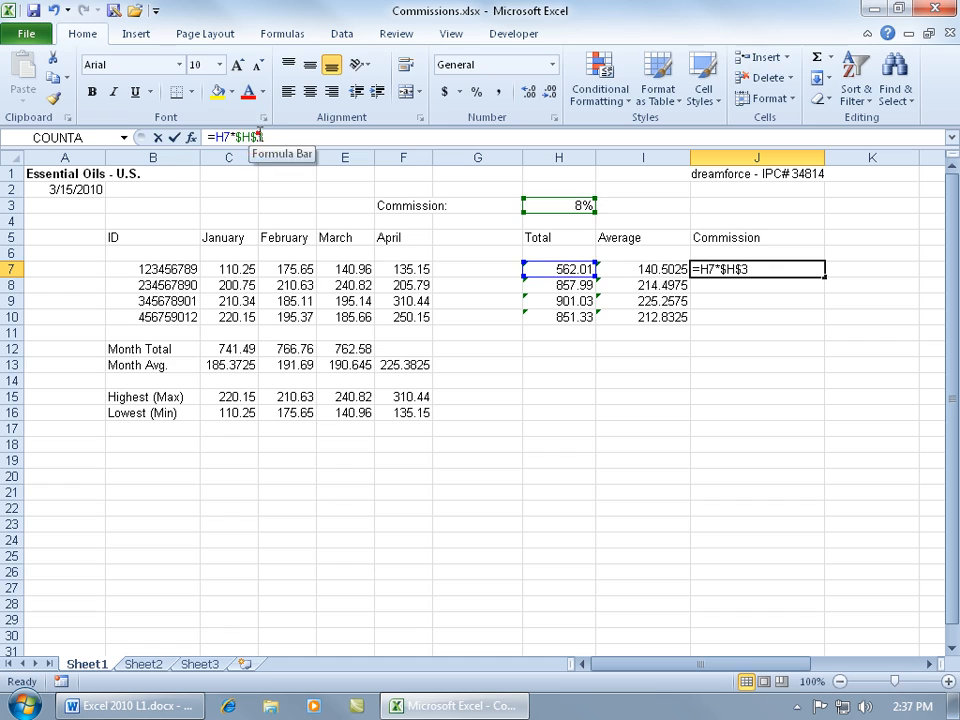
click(231, 137)
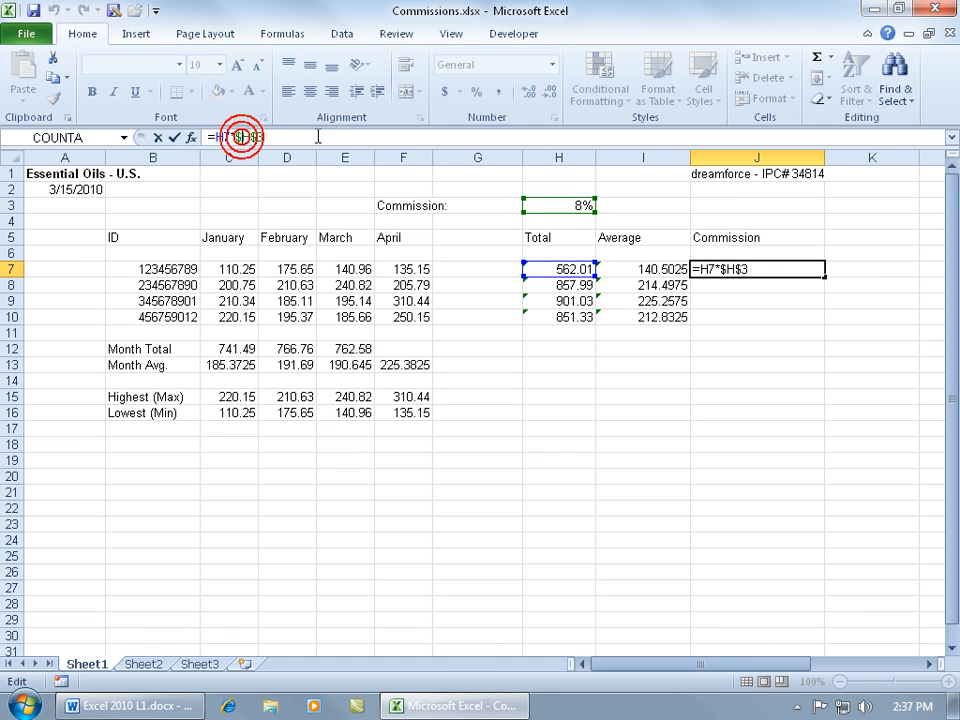
key(BackSpace)
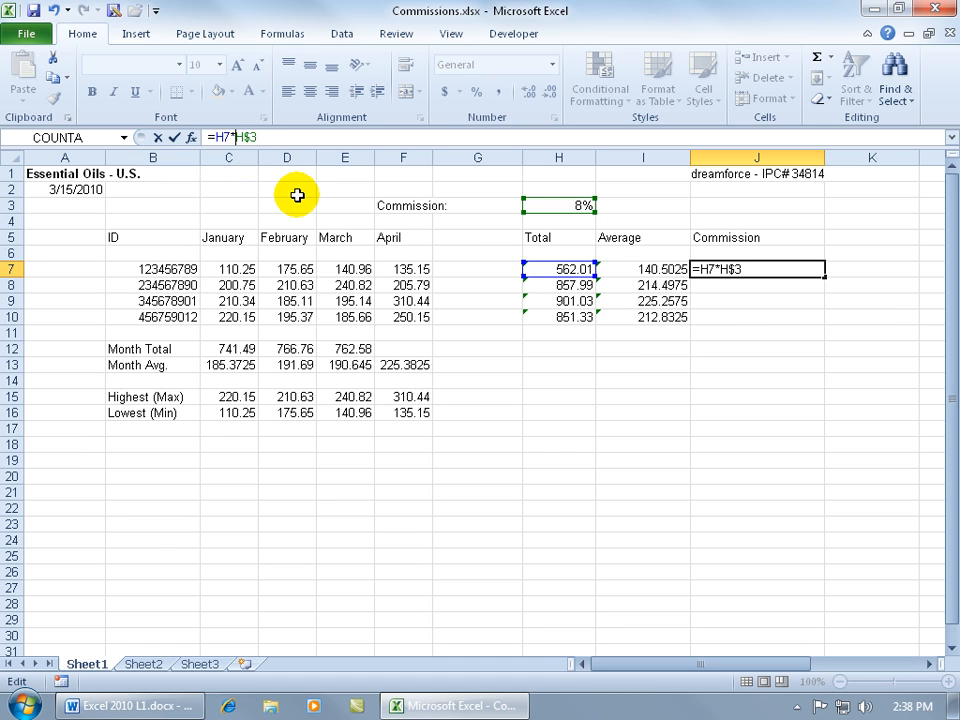
Step: Confirm J7's =H7*H$3 and fill it down through J10
key(Return)
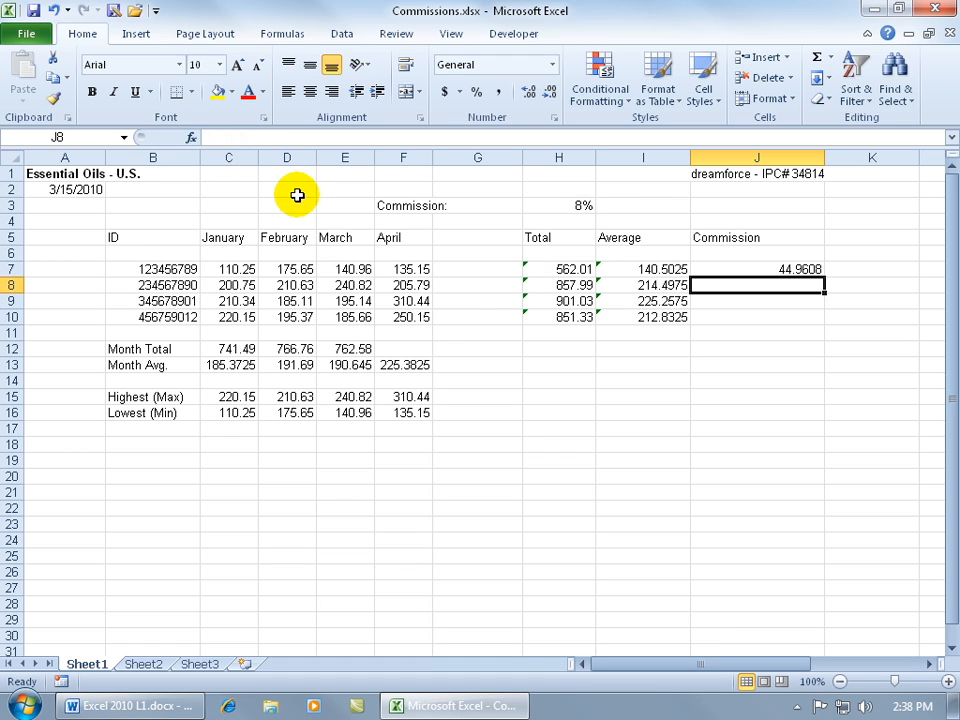
click(808, 269)
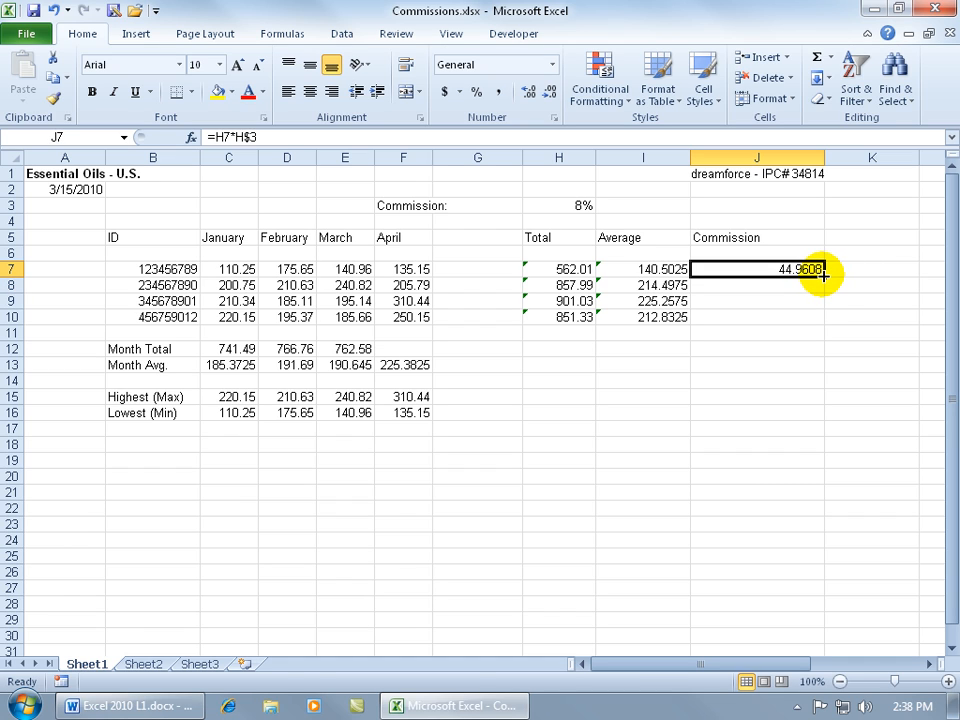
double_click(823, 272)
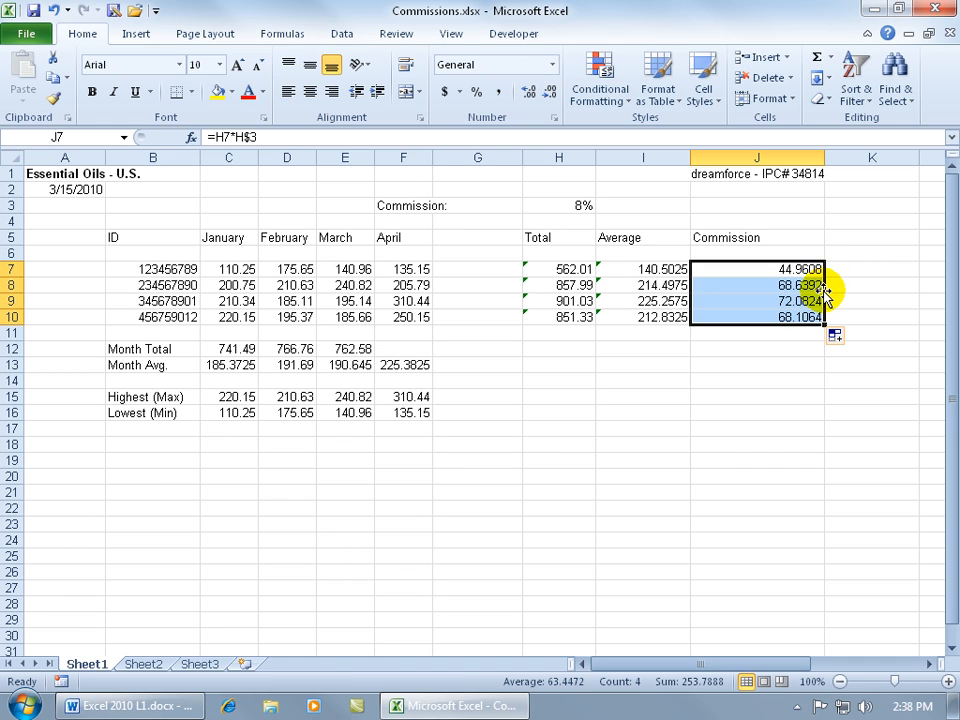
Step: Check the copied formulas in J8 and J9 (=H9*H$3), then reopen J7's formula
click(803, 285)
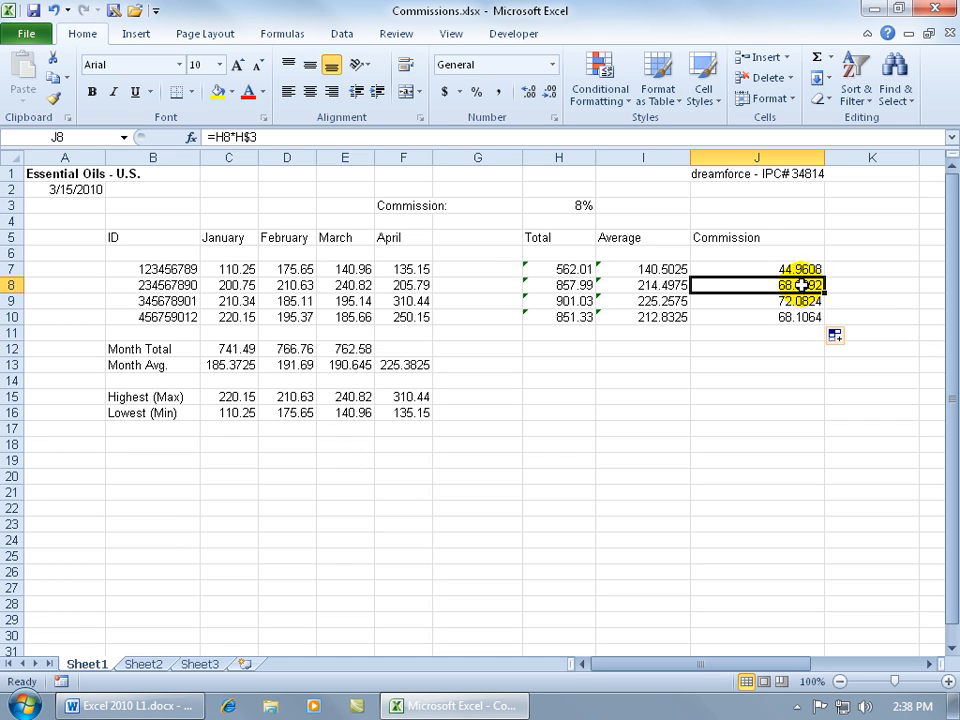
click(793, 301)
double_click(785, 301)
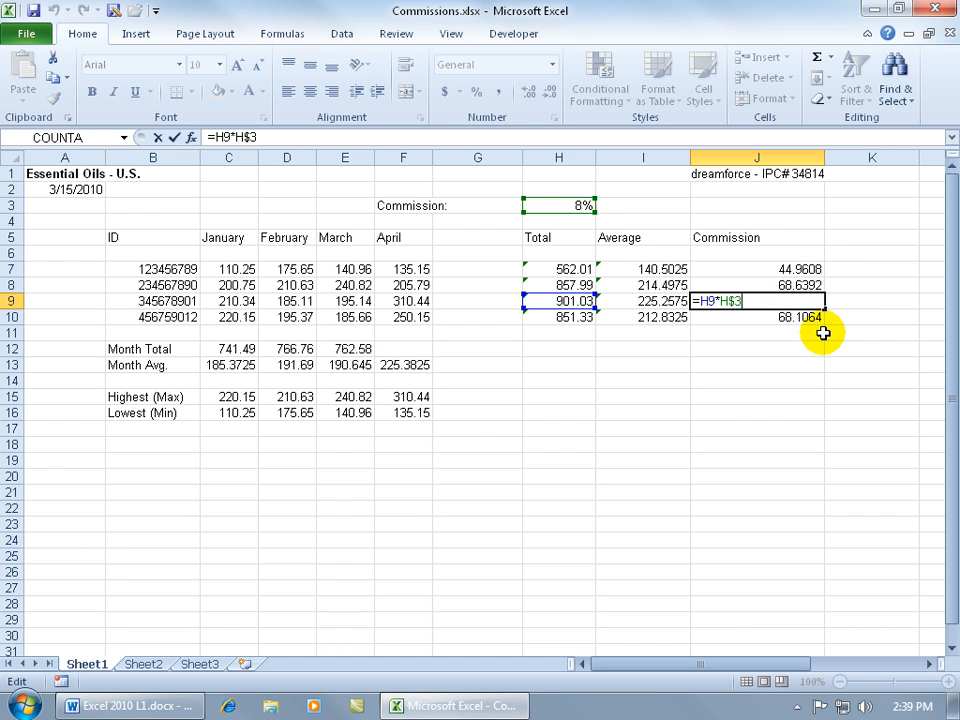
key(ctrl+Return)
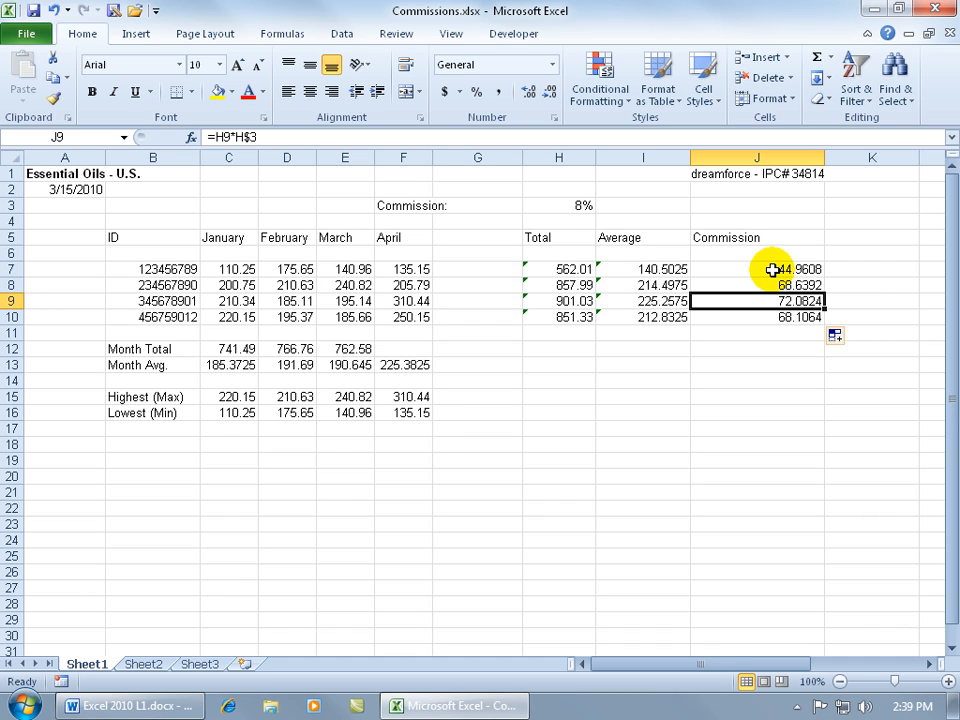
double_click(773, 270)
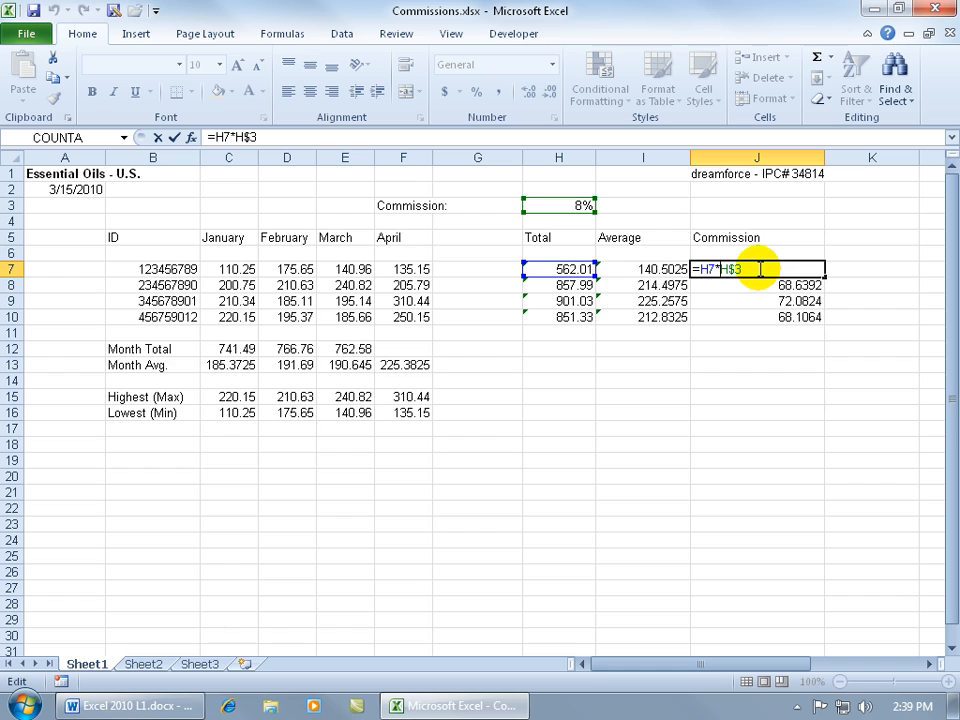
Step: Add and then delete dollar signs in J7's H3 reference, leaving it fully relative
key(Left)
key(Left)
key(Left)
text($)
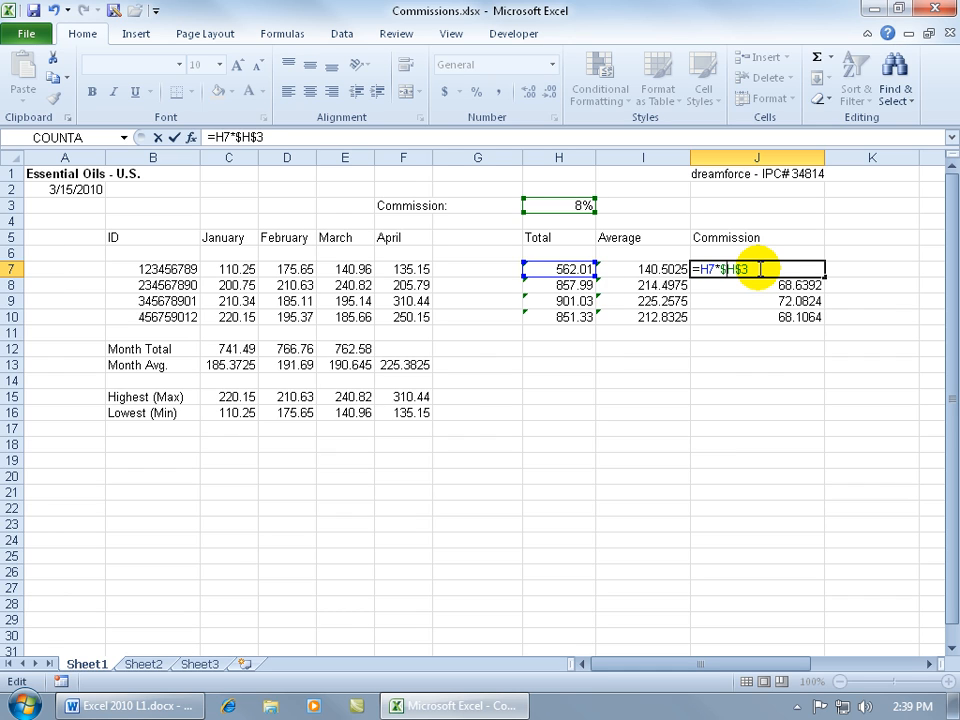
click(736, 269)
key(BackSpace)
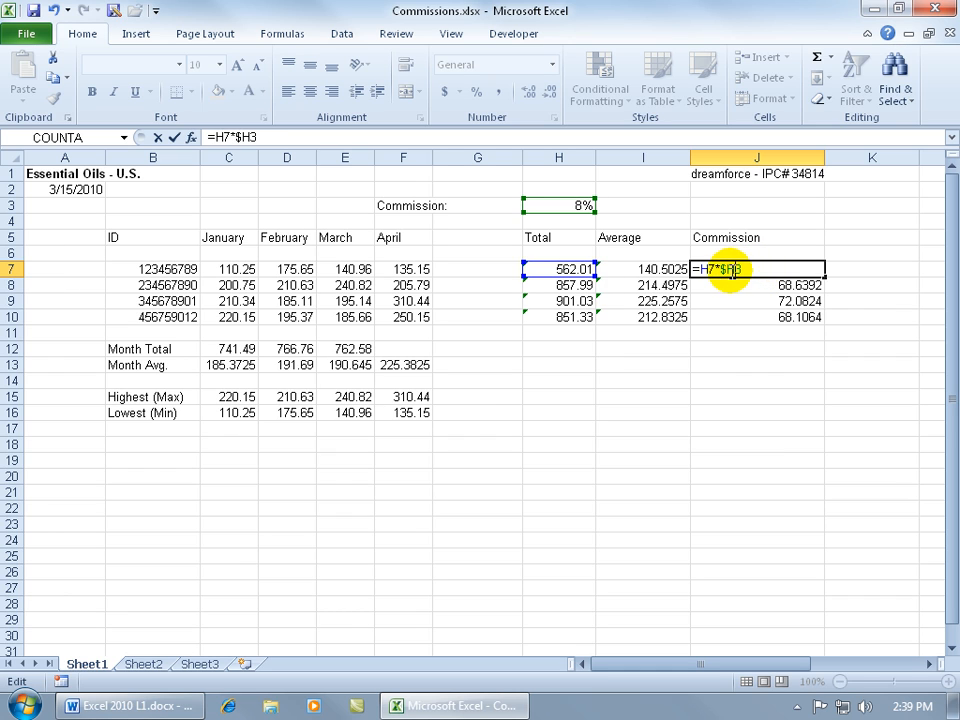
key(BackSpace)
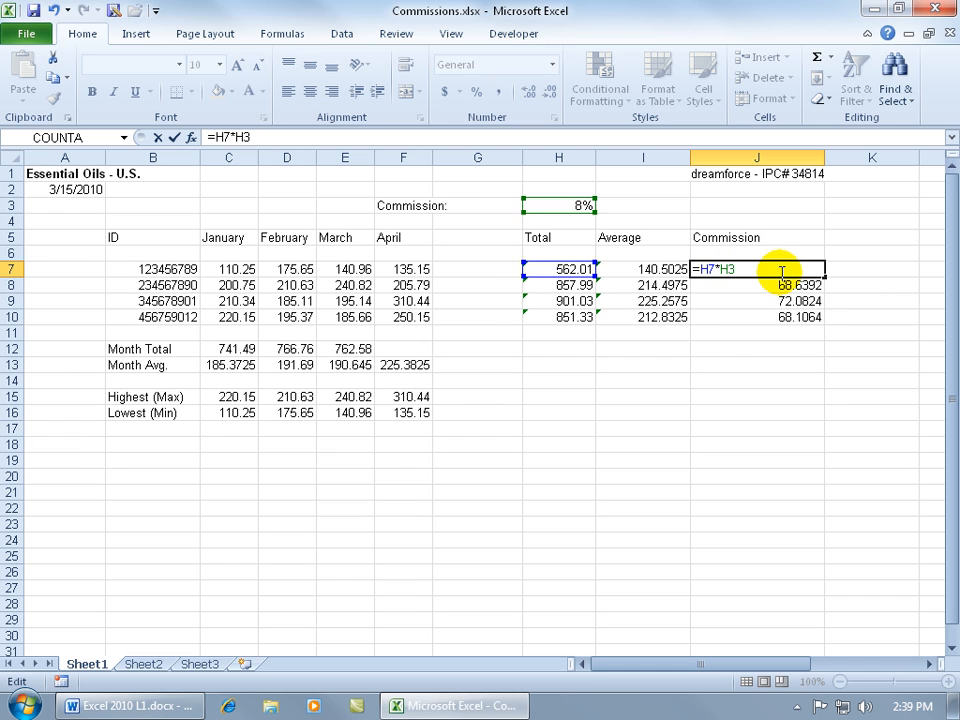
Step: Cycle the H3 reference with F4 through $H$3, H$3, $H3 and back to H3
key(F4)
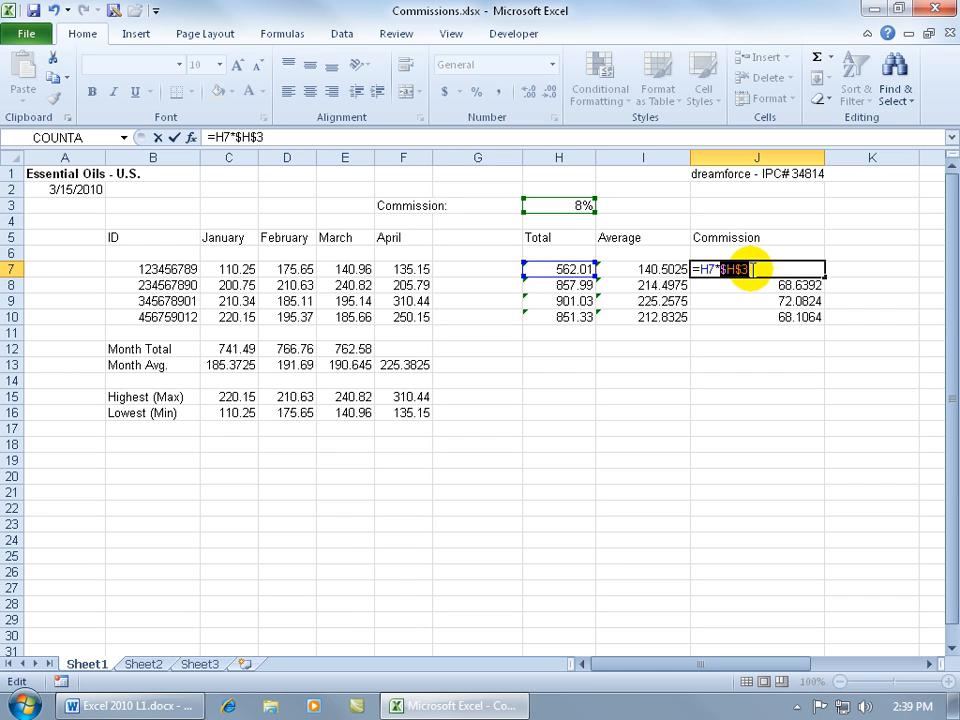
key(F4)
key(F4)
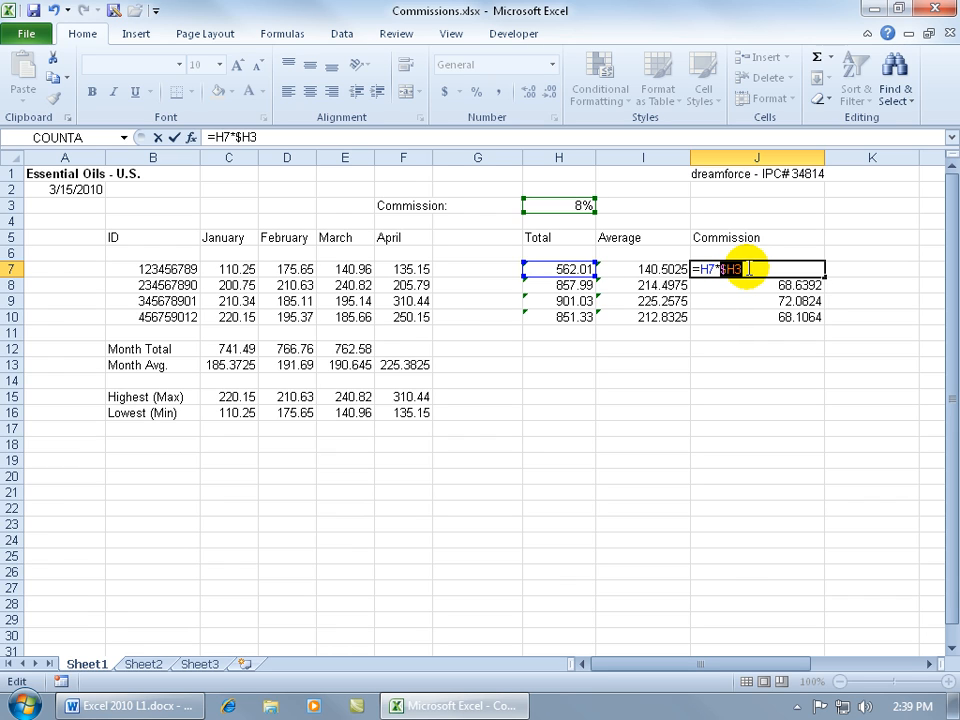
key(F4)
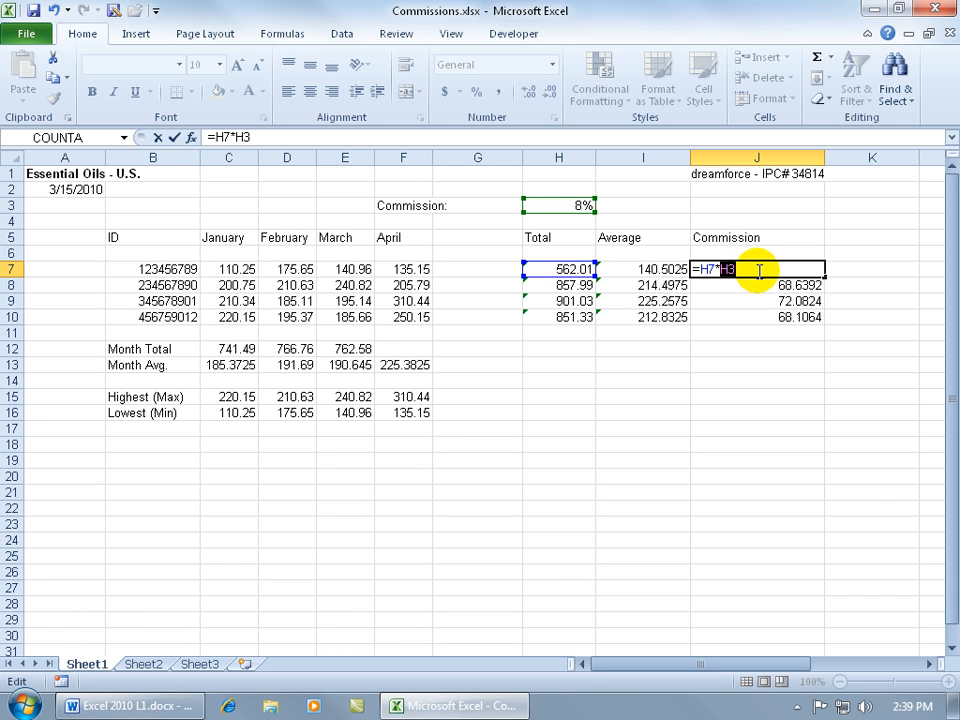
key(F4)
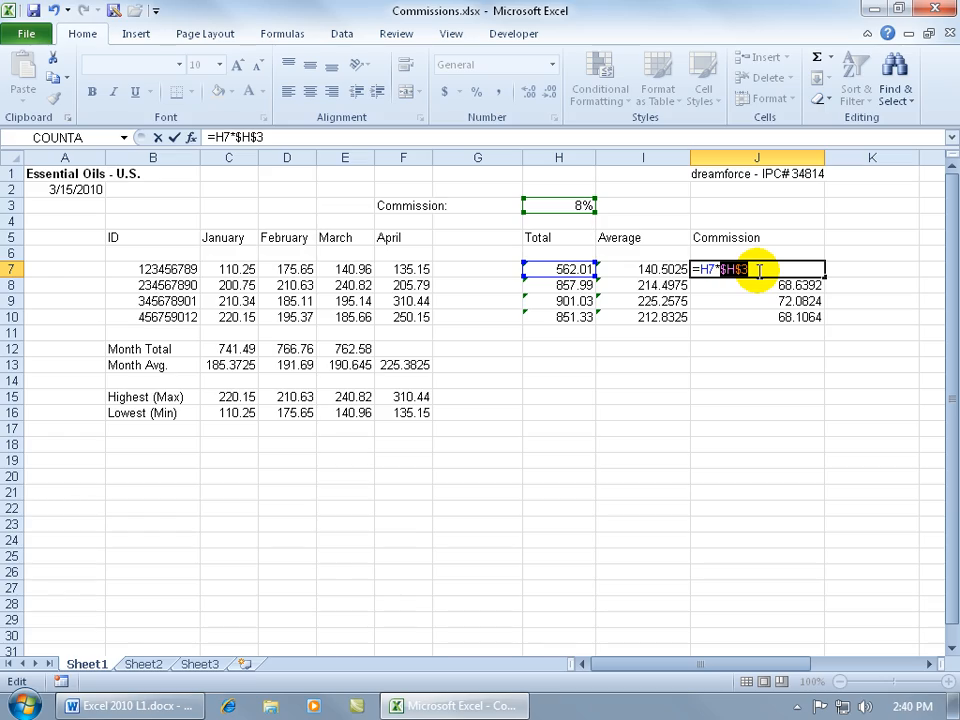